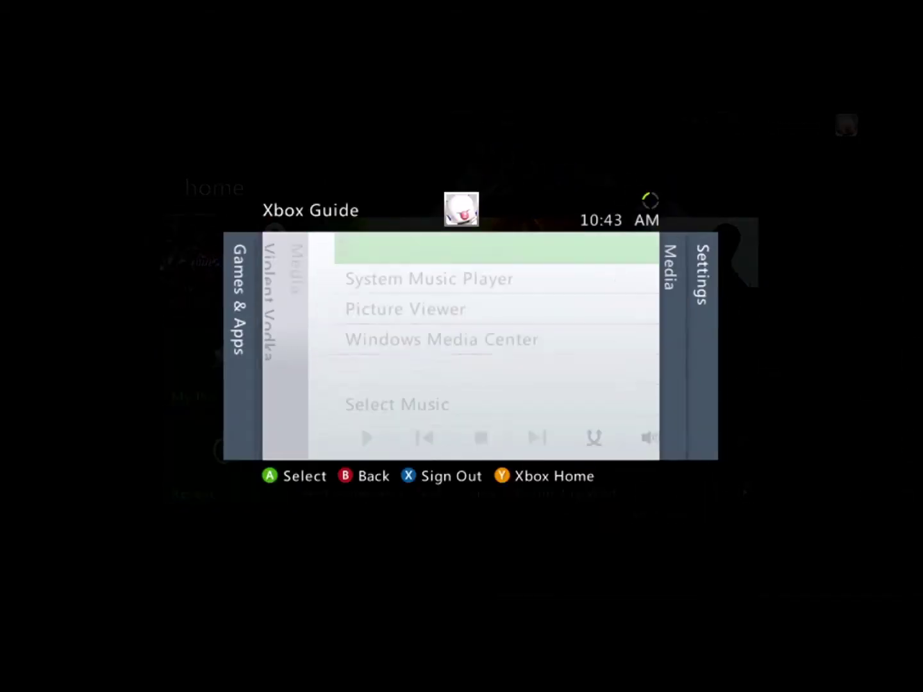
- Close the Guide and open Storage under the System settings
{"action": "key", "text": "Down"}
{"action": "key", "text": "Down"}
{"action": "key", "text": "Down"}
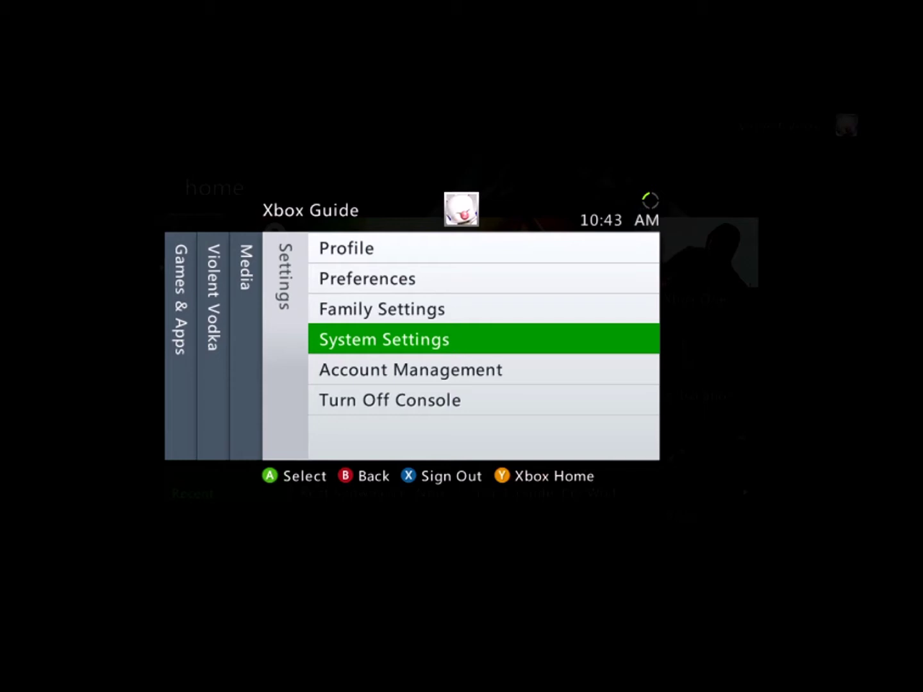
{"action": "key", "text": "Escape"}
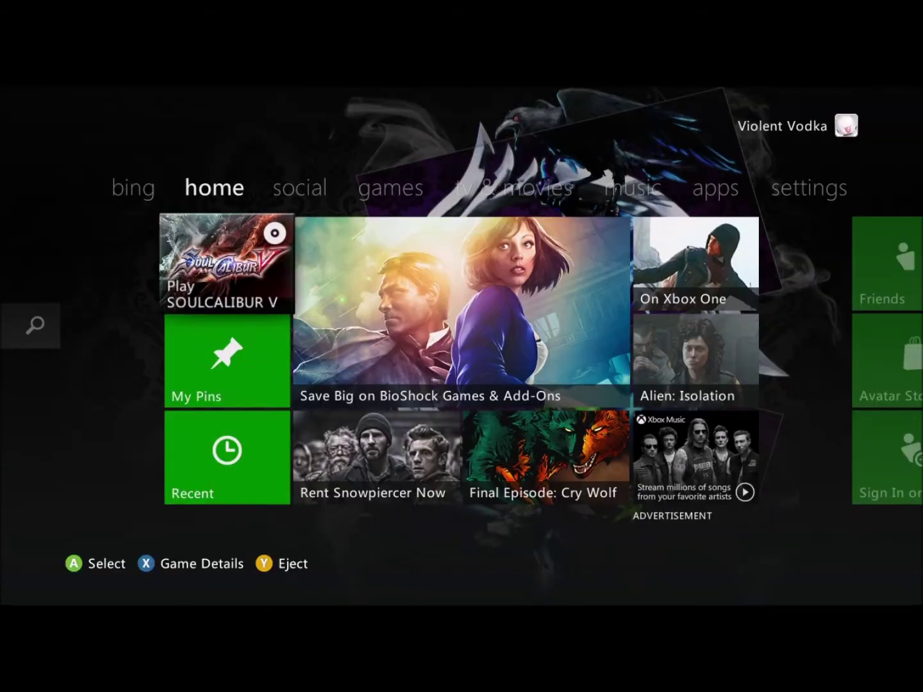
{"action": "key", "text": "Right"}
{"action": "key", "text": "Right"}
{"action": "key", "text": "Right"}
{"action": "key", "text": "Right"}
{"action": "key", "text": "Right"}
{"action": "key", "text": "Right"}
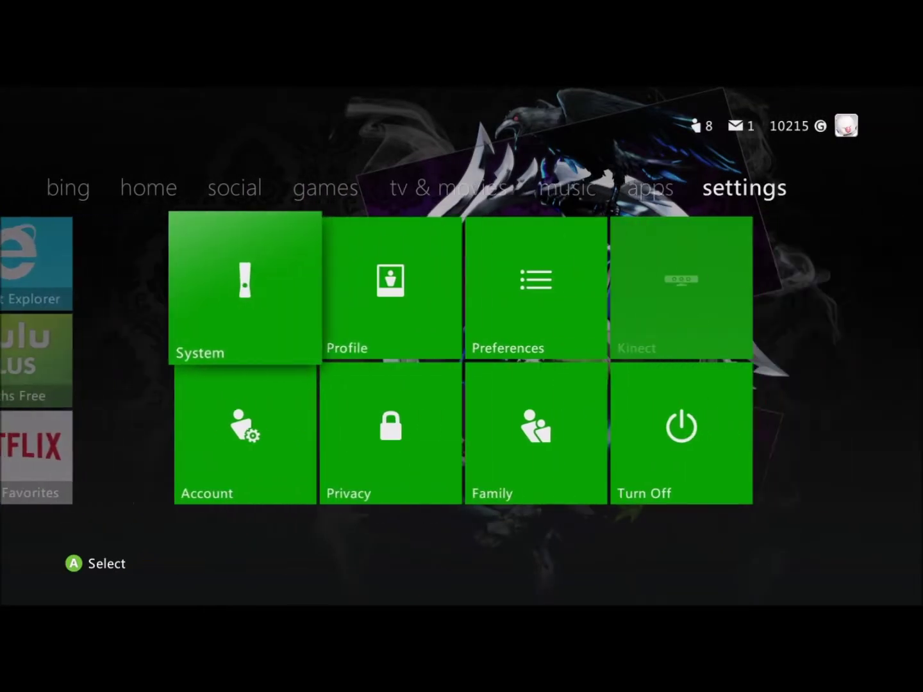
{"action": "key", "text": "Down"}
{"action": "key", "text": "Up"}
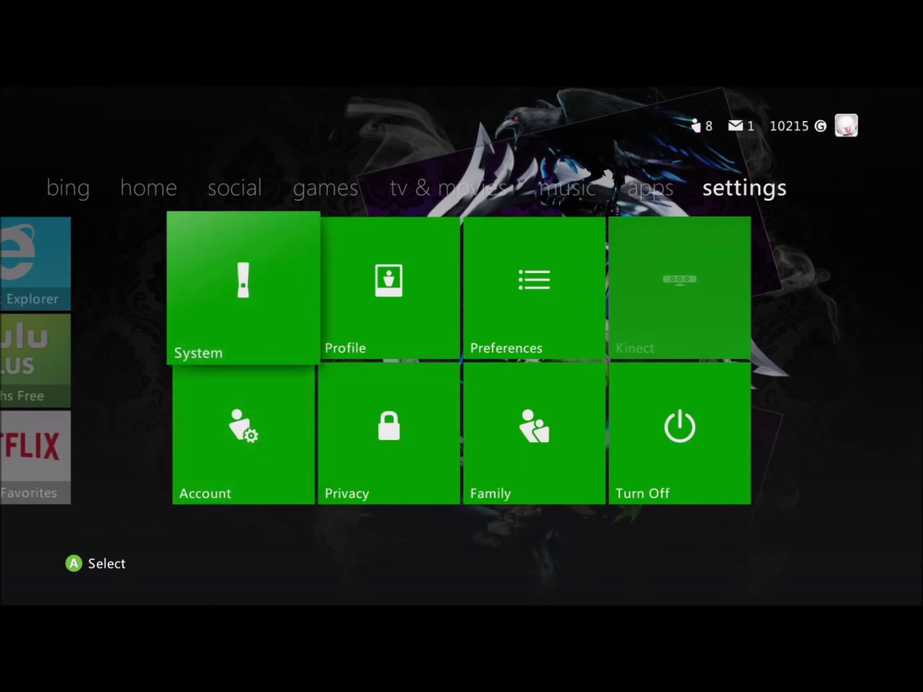
{"action": "key", "text": "Return"}
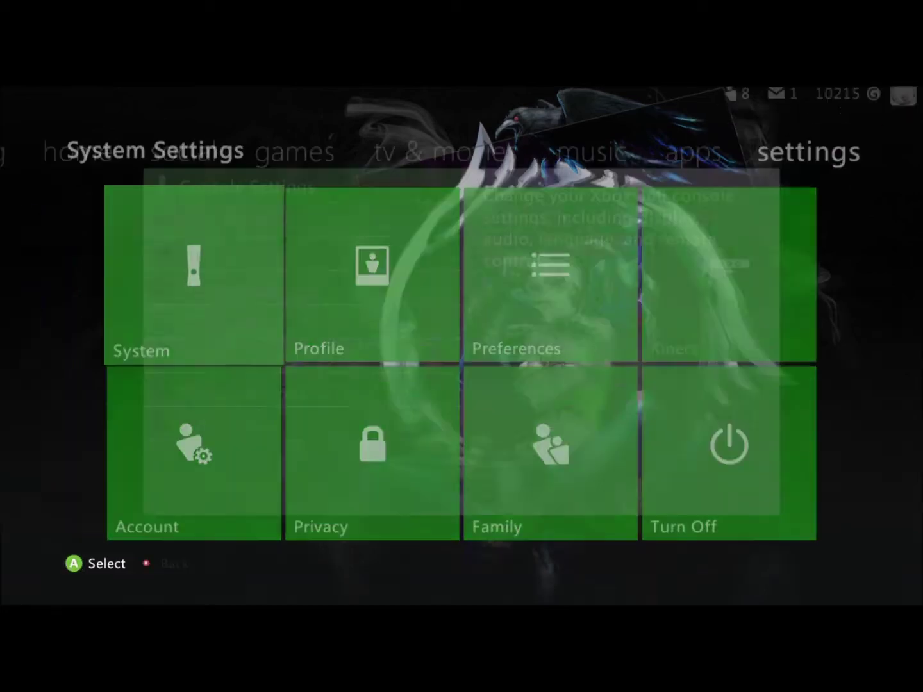
{"action": "key", "text": "Down"}
{"action": "key", "text": "Down"}
{"action": "key", "text": "Up"}
{"action": "key", "text": "Up"}
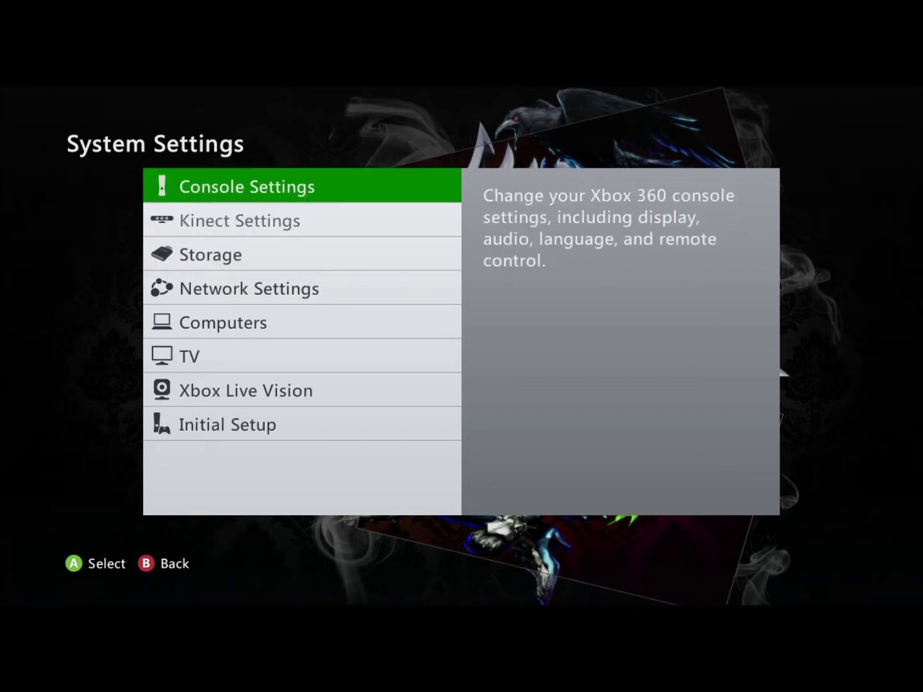
{"action": "key", "text": "Down"}
{"action": "key", "text": "Down"}
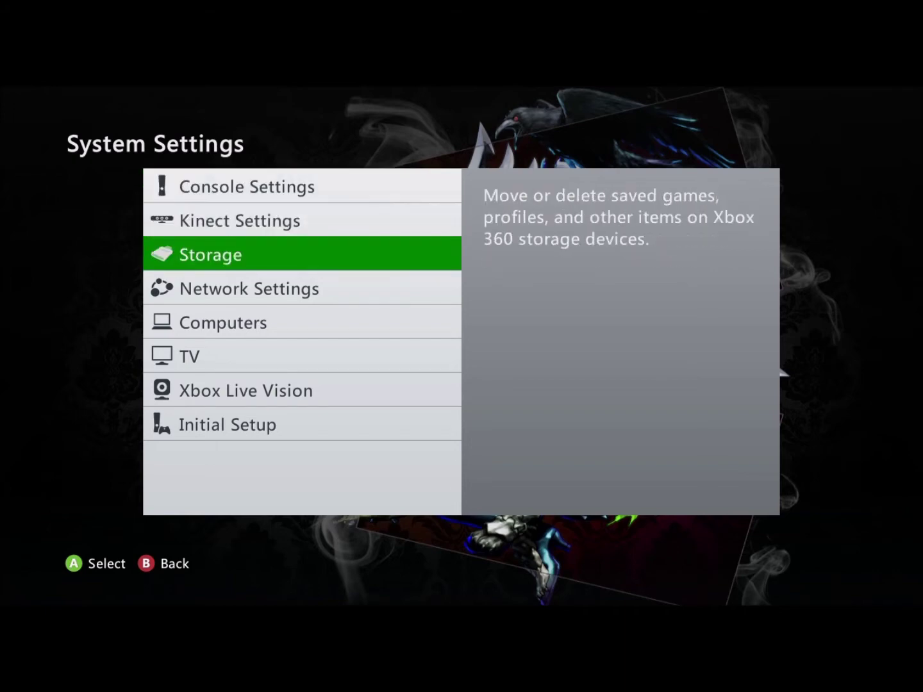
{"action": "key", "text": "Return"}
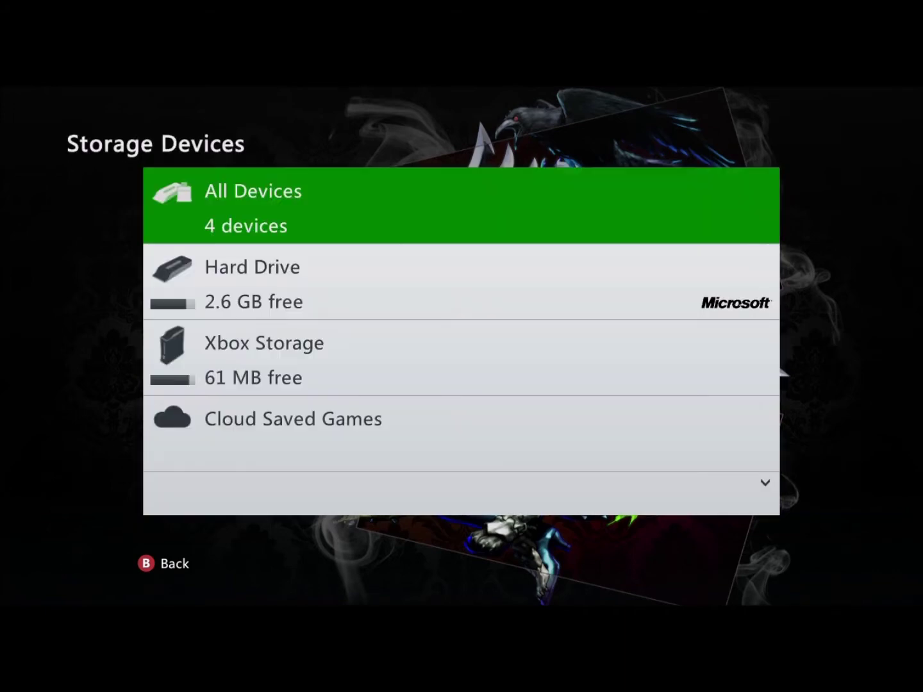
- Select USB Storage Device to begin its Xbox 360 storage setup
{"action": "key", "text": "Down"}
{"action": "key", "text": "Down"}
{"action": "key", "text": "Down"}
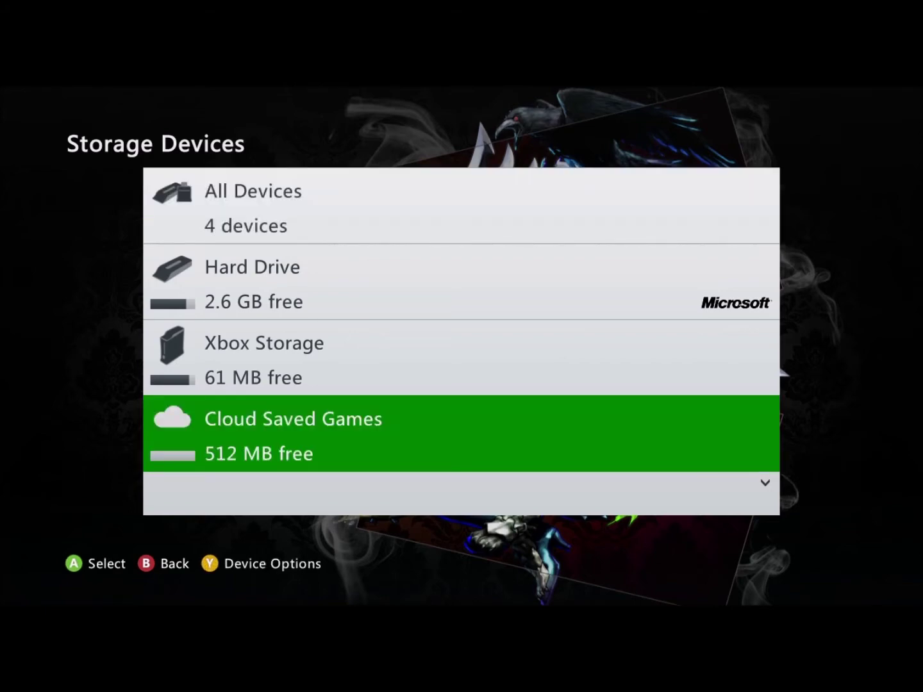
{"action": "key", "text": "Down"}
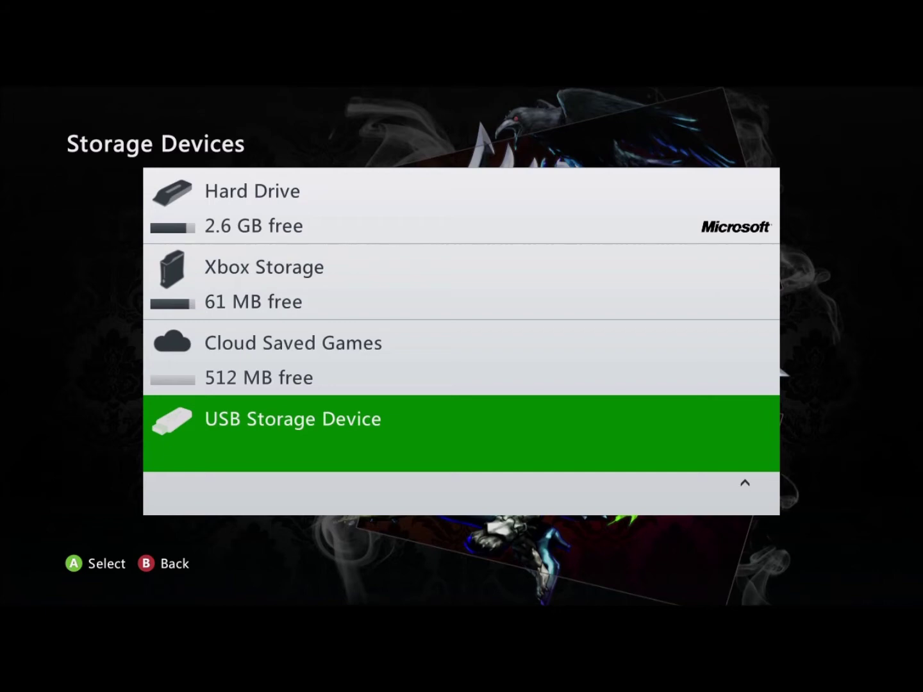
{"action": "key", "text": "Return"}
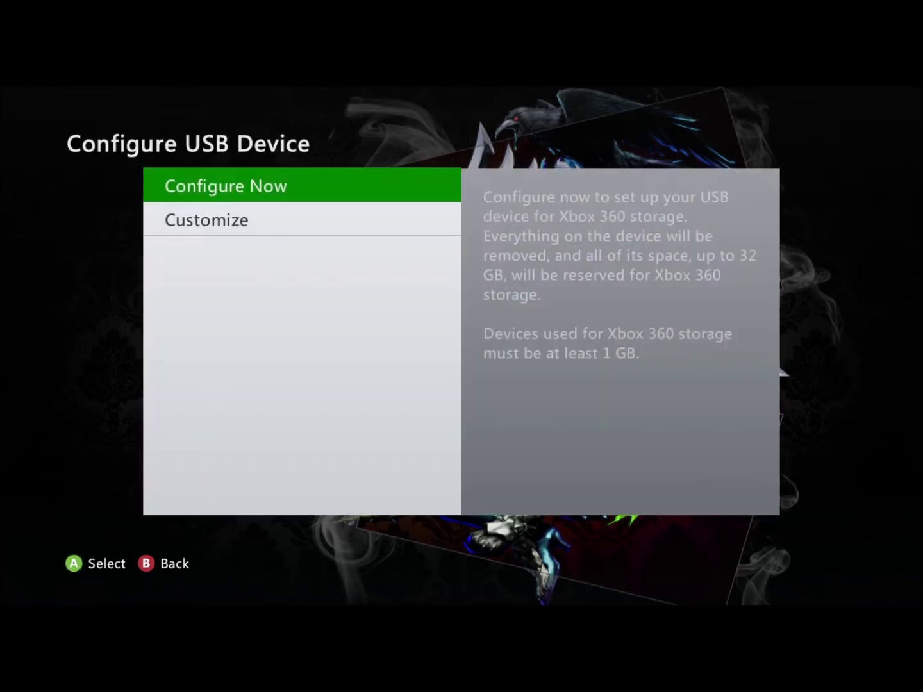
- Choose Customize, lower reserved storage to 256 MB, and start configuring the USB device
{"action": "key", "text": "Down"}
{"action": "key", "text": "Up"}
{"action": "key", "text": "Down"}
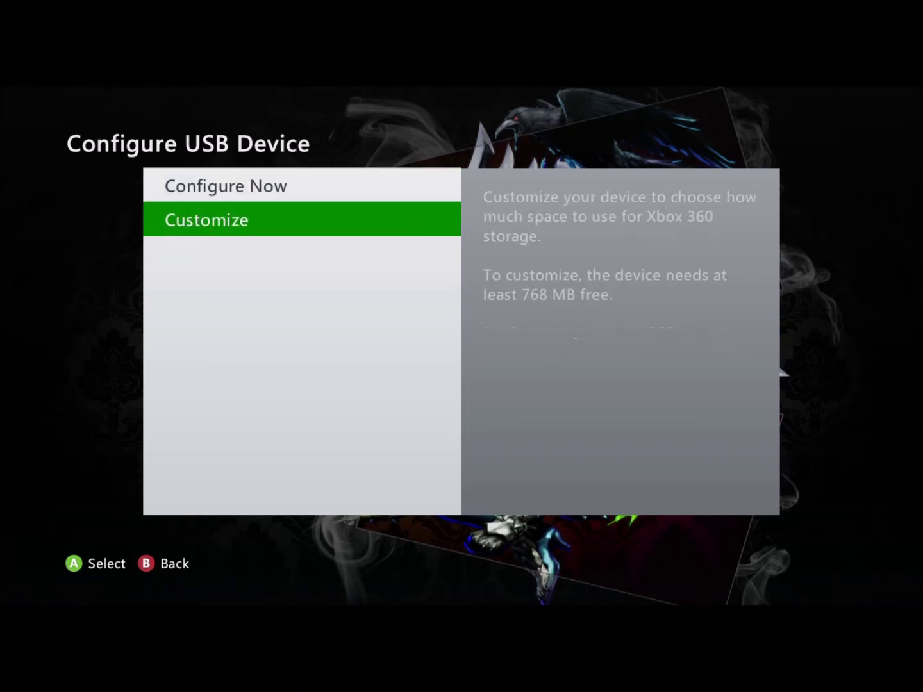
{"action": "key", "text": "Return"}
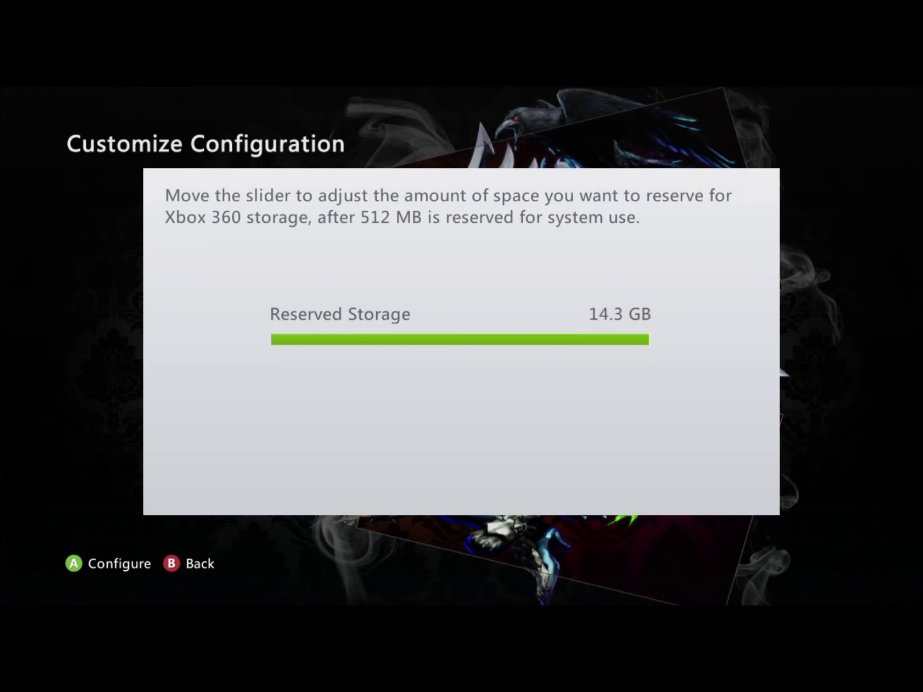
{"action": "key", "text": "Left"}
{"action": "key", "text": "Left"}
{"action": "key", "text": "Left"}
{"action": "key", "text": "Left"}
{"action": "key", "text": "Left"}
{"action": "key", "text": "Left"}
{"action": "key", "text": "Left"}
{"action": "key", "text": "Left"}
{"action": "key", "text": "Left"}
{"action": "key", "text": "Left"}
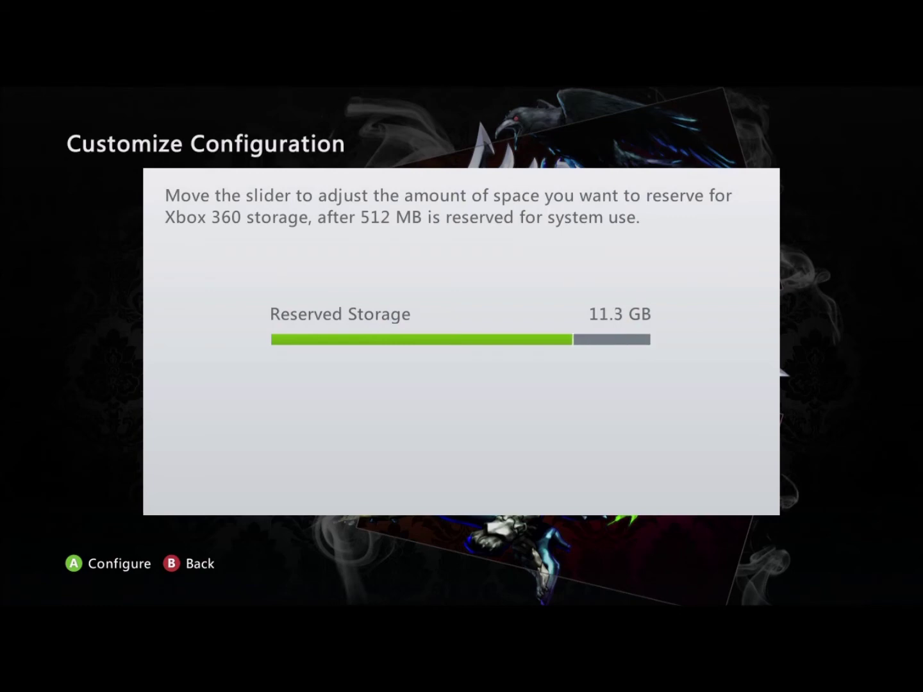
{"action": "key", "text": "Left"}
{"action": "key", "text": "Left"}
{"action": "key", "text": "Left"}
{"action": "key", "text": "Left"}
{"action": "key", "text": "Left"}
{"action": "key", "text": "Left"}
{"action": "key", "text": "Left"}
{"action": "key", "text": "Left"}
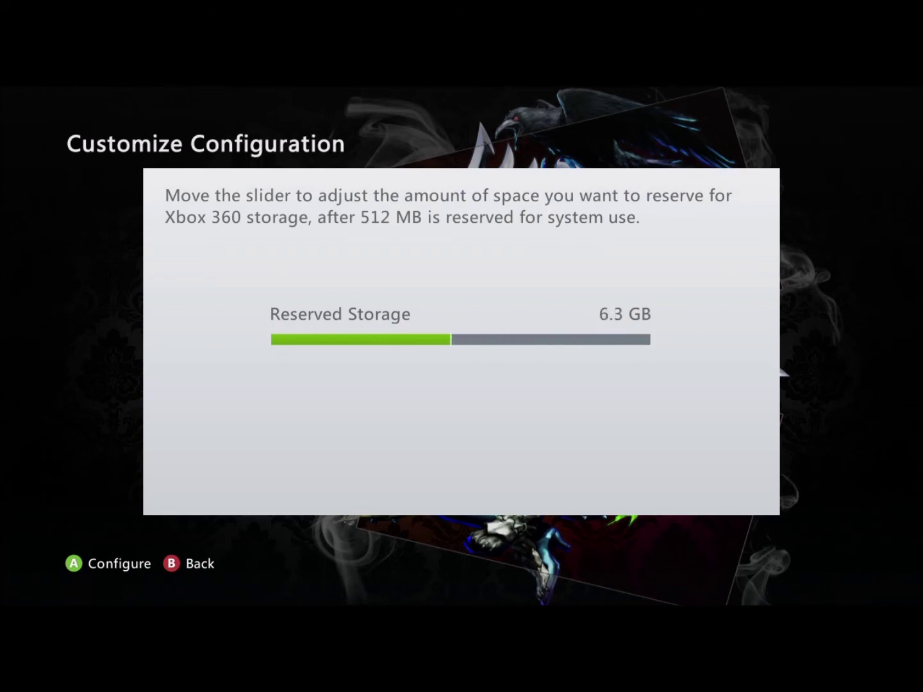
{"action": "key", "text": "Left"}
{"action": "key", "text": "Left"}
{"action": "key", "text": "Left"}
{"action": "key", "text": "Left"}
{"action": "key", "text": "Left"}
{"action": "key", "text": "Left"}
{"action": "key", "text": "Left"}
{"action": "key", "text": "Left"}
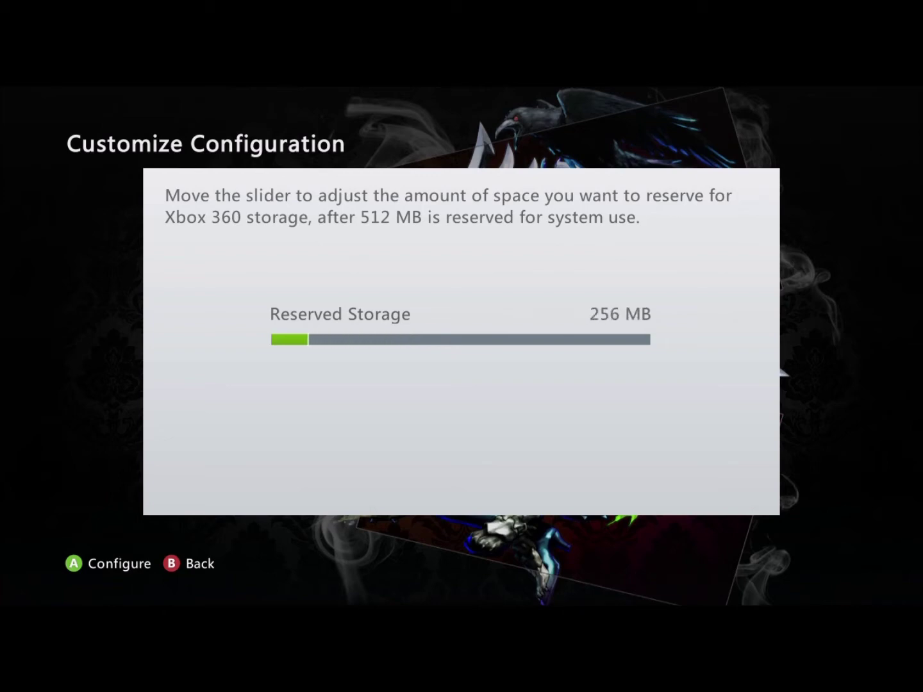
{"action": "key", "text": "Return"}
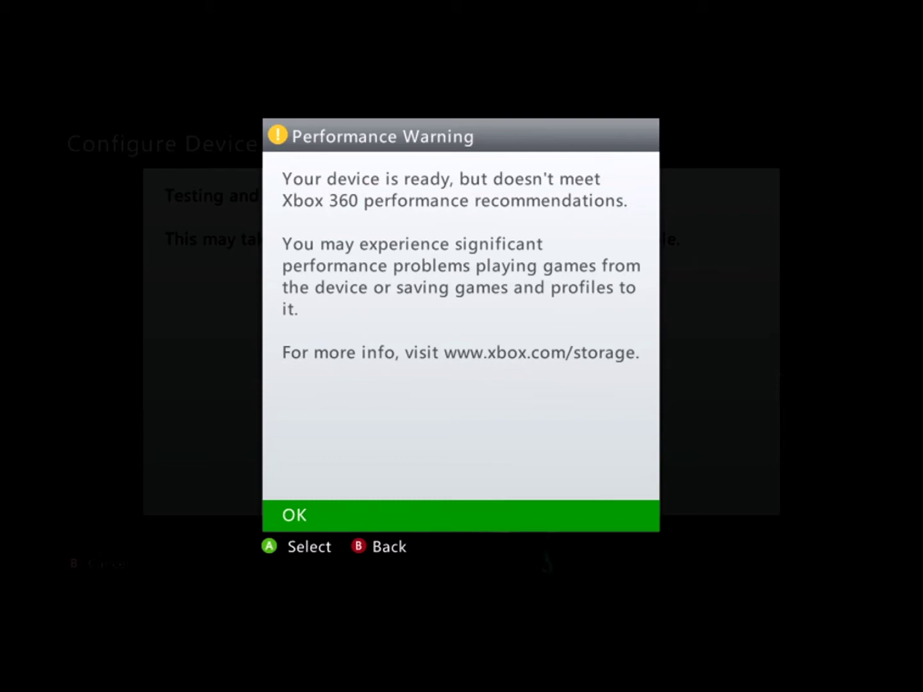
- Dismiss the Performance Warning so the 255 MB Memory Unit is listed
{"action": "key", "text": "Return"}
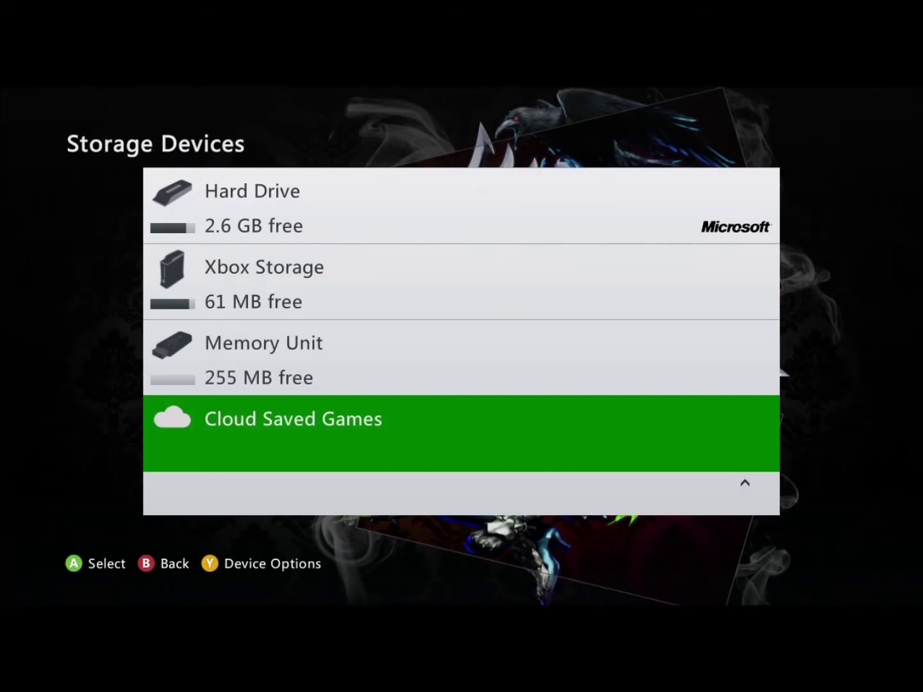
- Look inside the Memory Unit's contents, then return to the Storage Devices list
{"action": "key", "text": "Up"}
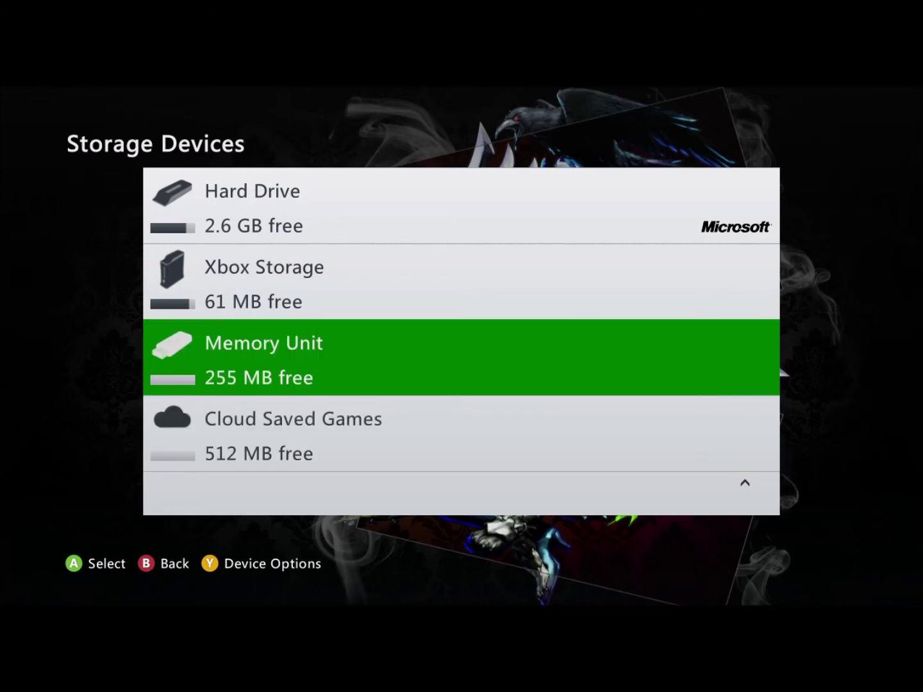
{"action": "key", "text": "Up"}
{"action": "key", "text": "Up"}
{"action": "key", "text": "Up"}
{"action": "key", "text": "Down"}
{"action": "key", "text": "Down"}
{"action": "key", "text": "Down"}
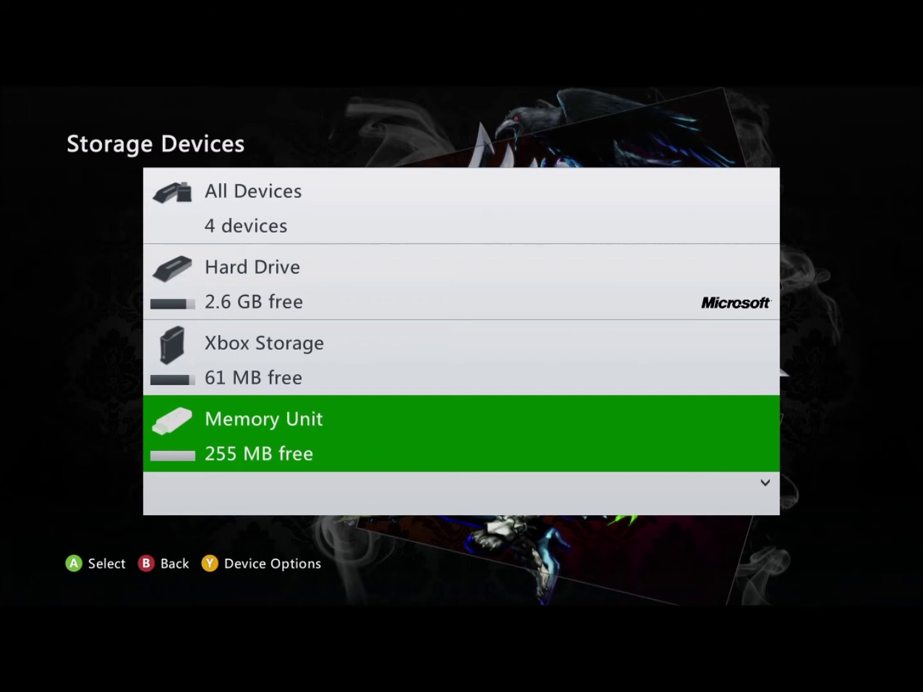
{"action": "key", "text": "Return"}
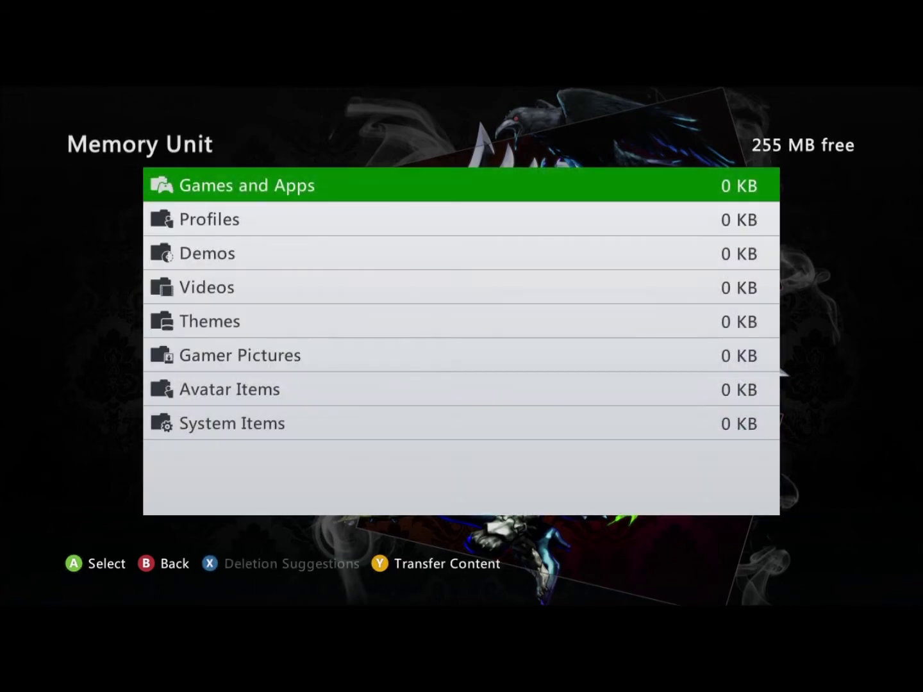
{"action": "key", "text": "Escape"}
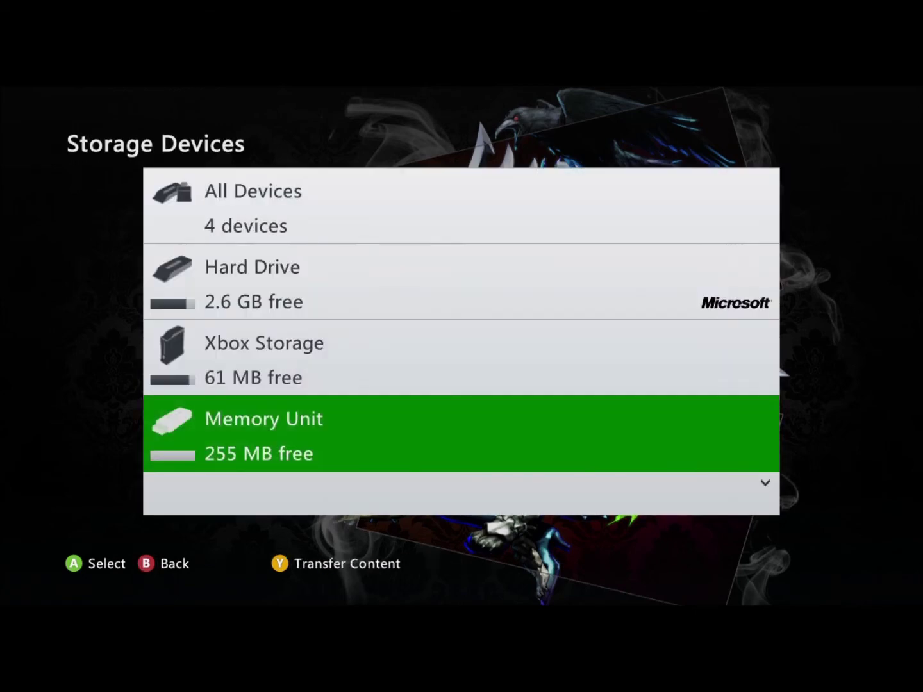
- Open All Devices, showing 3.4 GB free and 10.8 GB of Games and Apps
{"action": "key", "text": "Up"}
{"action": "key", "text": "Down"}
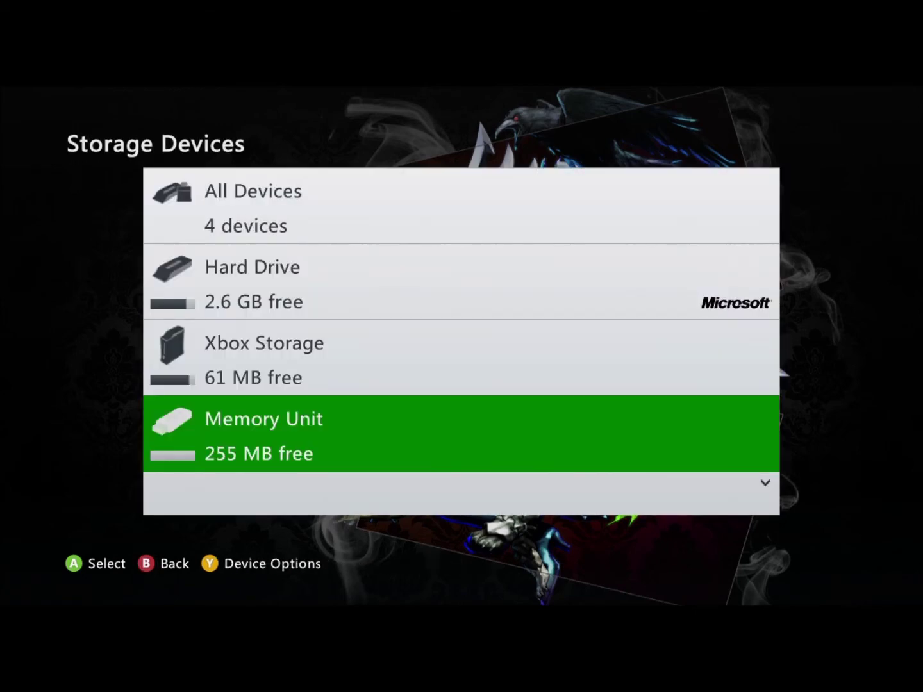
{"action": "key", "text": "Up"}
{"action": "key", "text": "Up"}
{"action": "key", "text": "Up"}
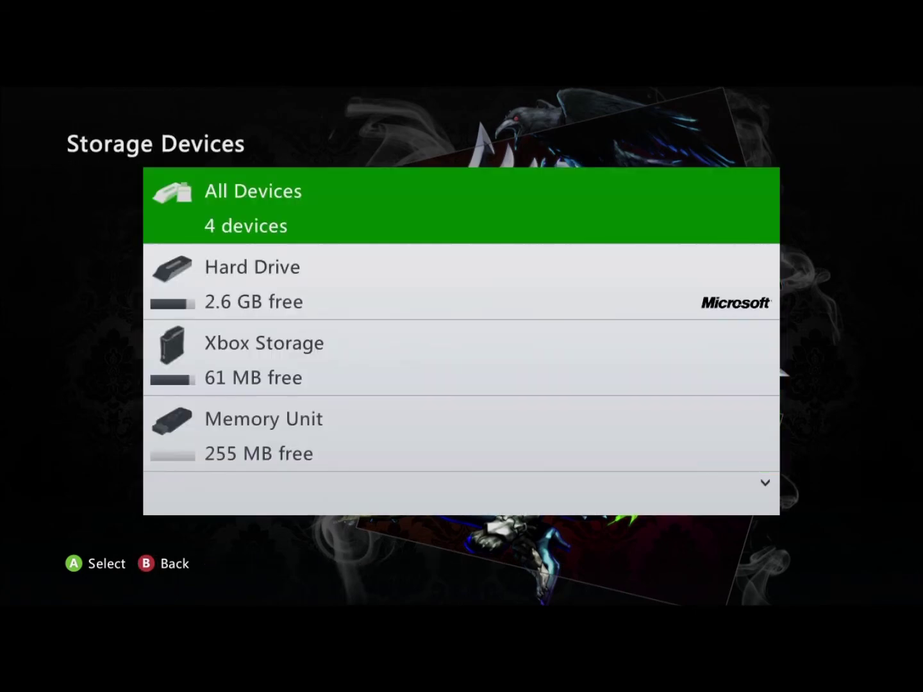
{"action": "key", "text": "Return"}
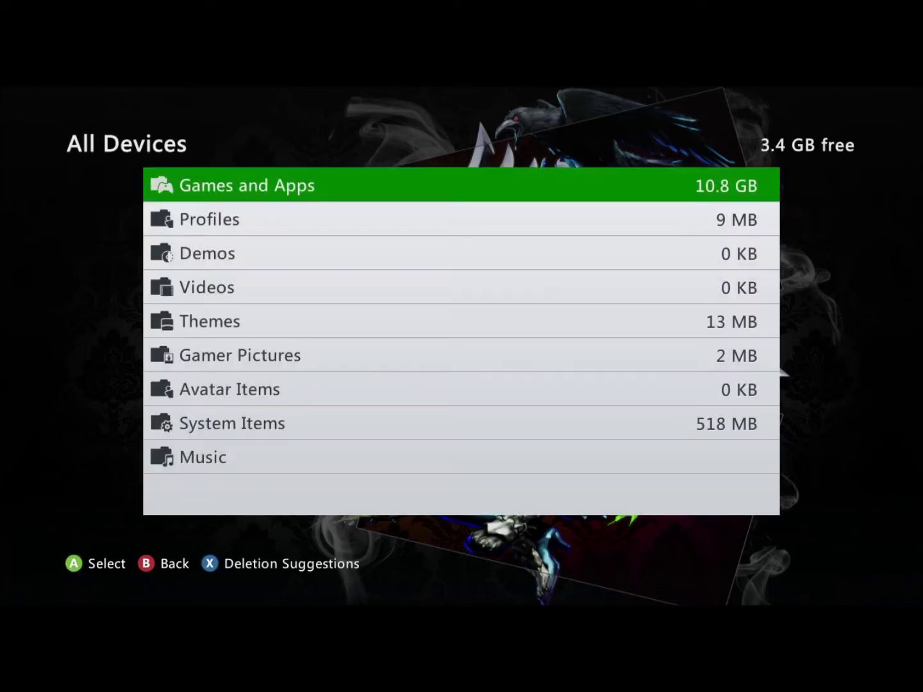
- Go to All Devices > Games and Apps > SOULCALIBUR V
{"action": "key", "text": "Escape"}
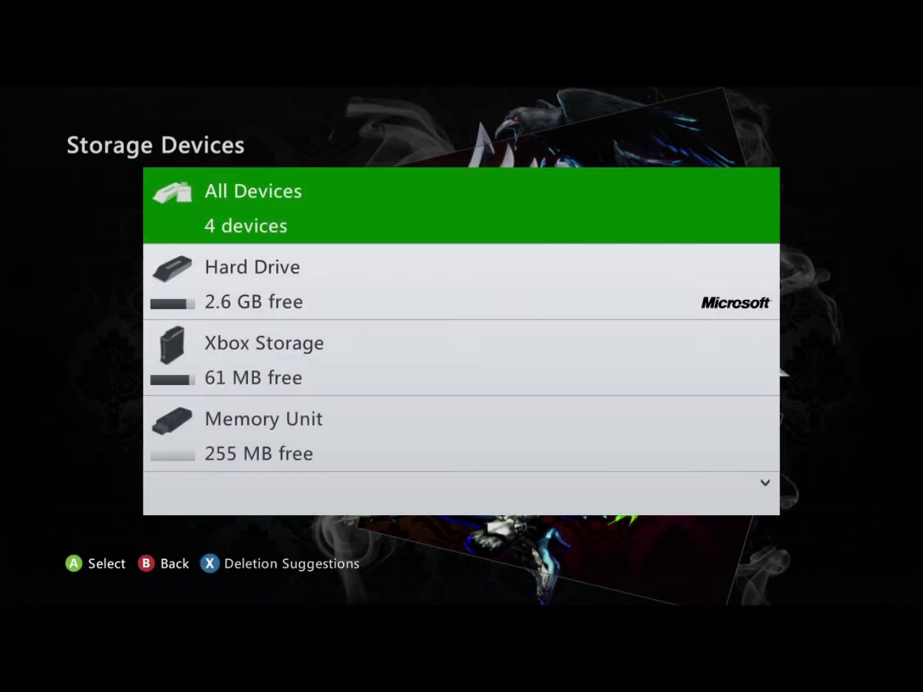
{"action": "key", "text": "Return"}
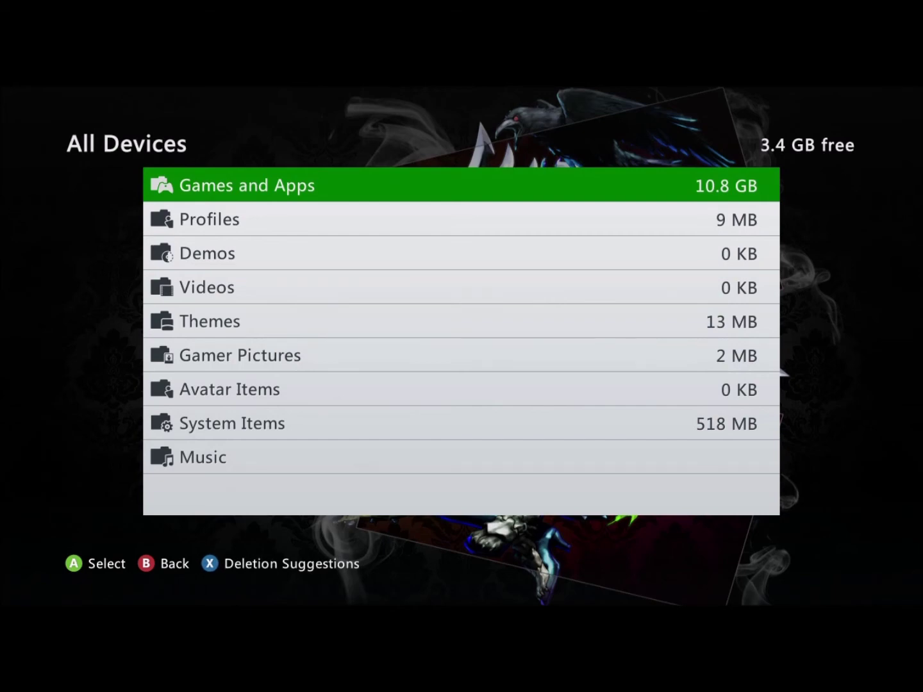
{"action": "key", "text": "Return"}
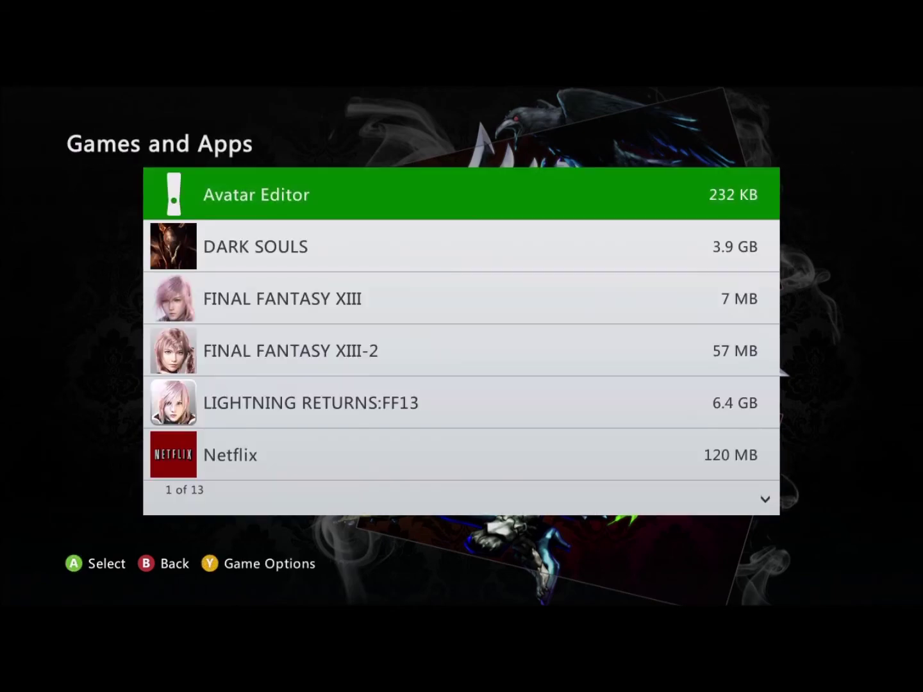
{"action": "key", "text": "Page_Down"}
{"action": "key", "text": "Page_Down"}
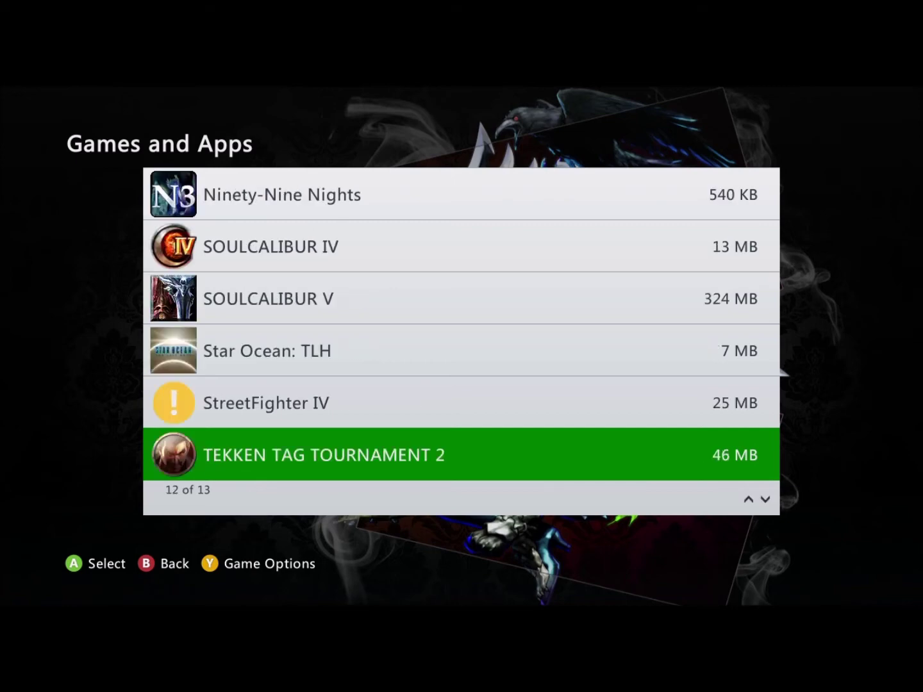
{"action": "key", "text": "Up"}
{"action": "key", "text": "Up"}
{"action": "key", "text": "Up"}
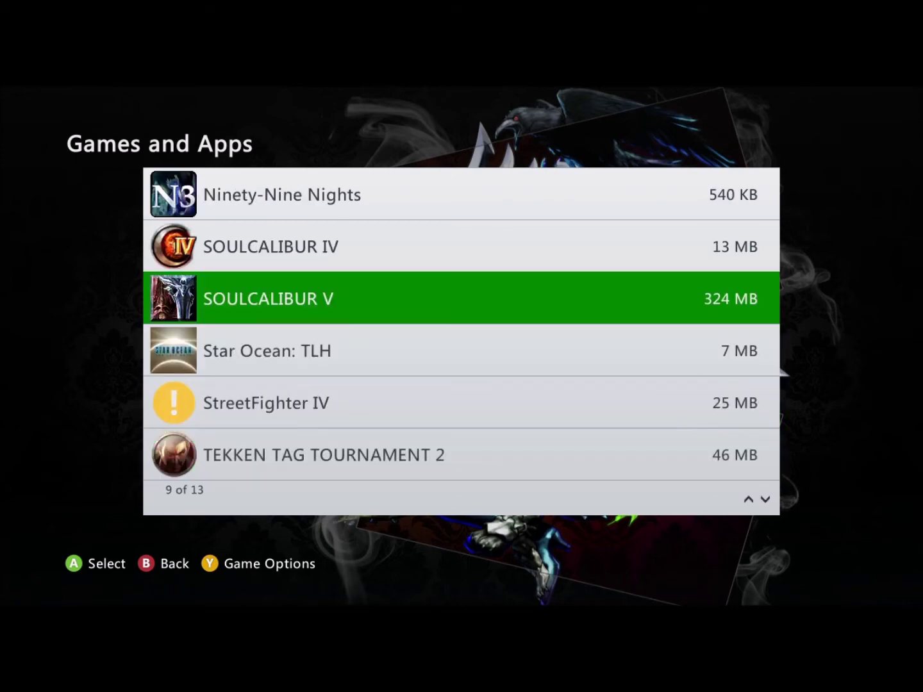
{"action": "key", "text": "Return"}
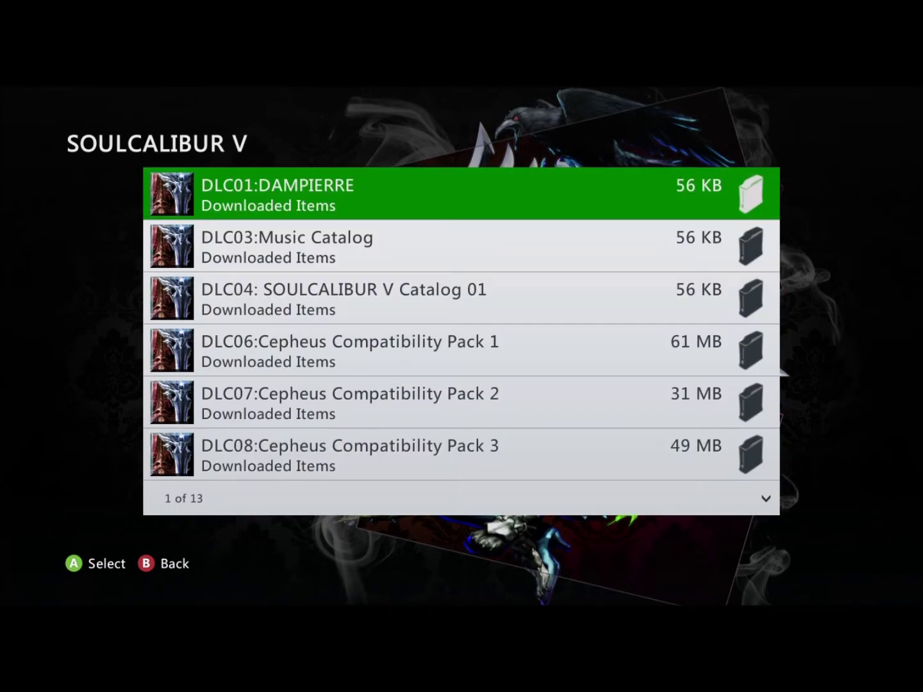
- Copy the hard-drive SOULCALIBUR V saved game to the Memory Unit, then back out
{"action": "key", "text": "Page_Down"}
{"action": "key", "text": "Page_Down"}
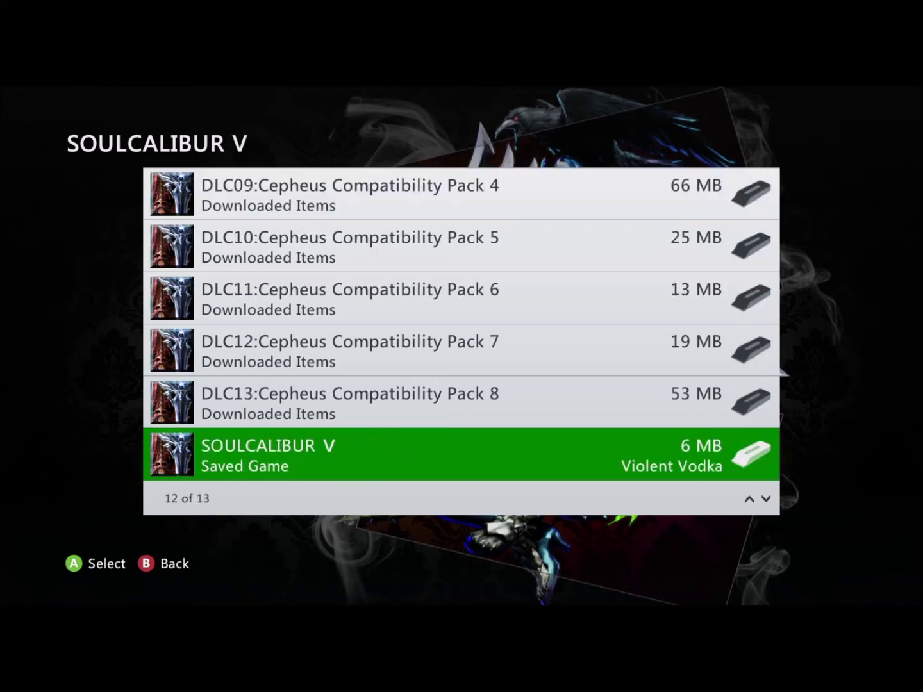
{"action": "key", "text": "Down"}
{"action": "key", "text": "Down"}
{"action": "key", "text": "Down"}
{"action": "key", "text": "Up"}
{"action": "key", "text": "Up"}
{"action": "key", "text": "Up"}
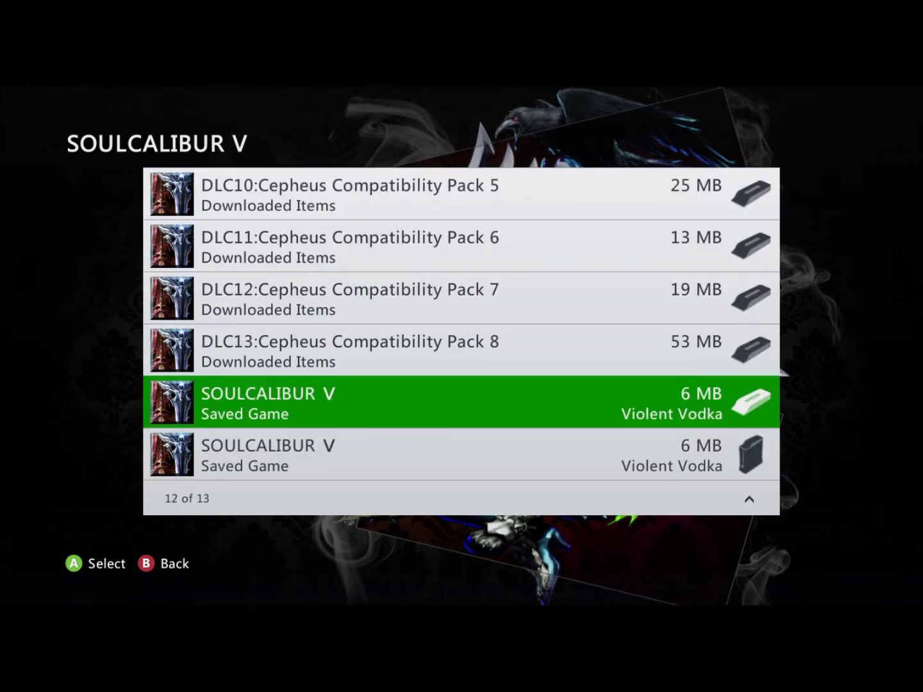
{"action": "key", "text": "Down"}
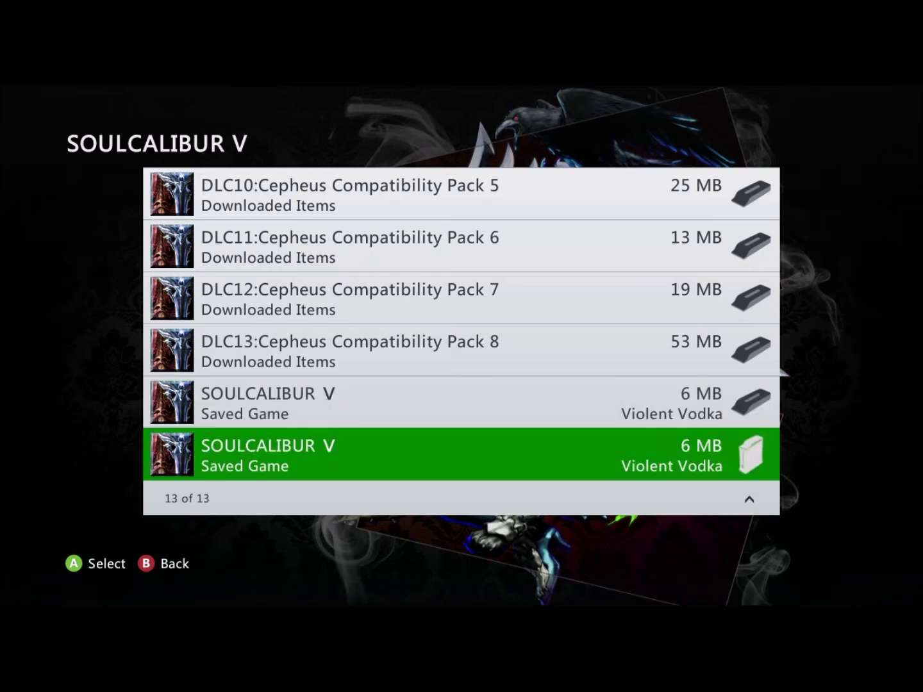
{"action": "key", "text": "Up"}
{"action": "key", "text": "Down"}
{"action": "key", "text": "Up"}
{"action": "key", "text": "Down"}
{"action": "key", "text": "Up"}
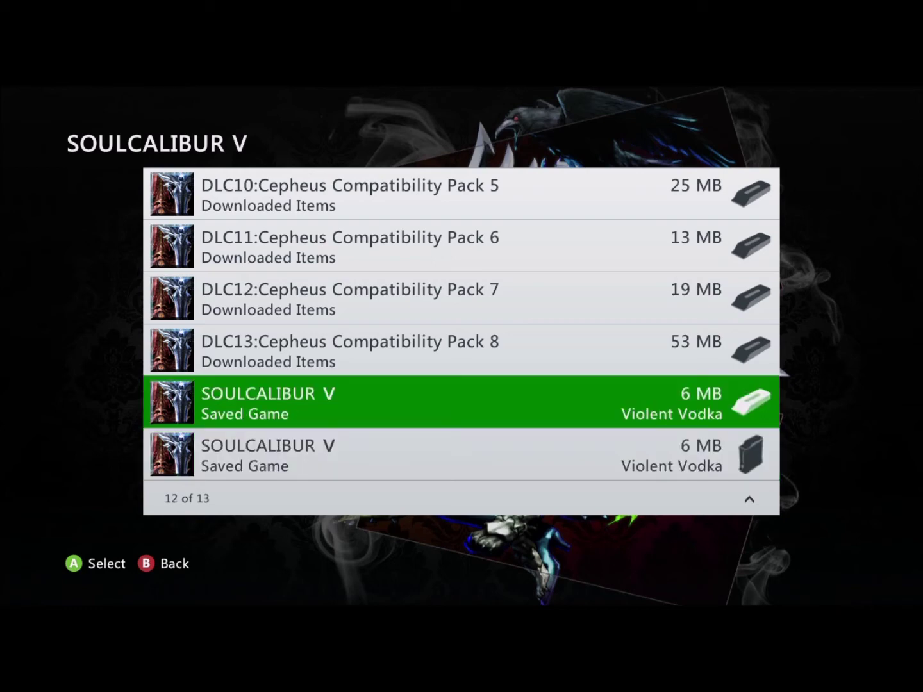
{"action": "key", "text": "Return"}
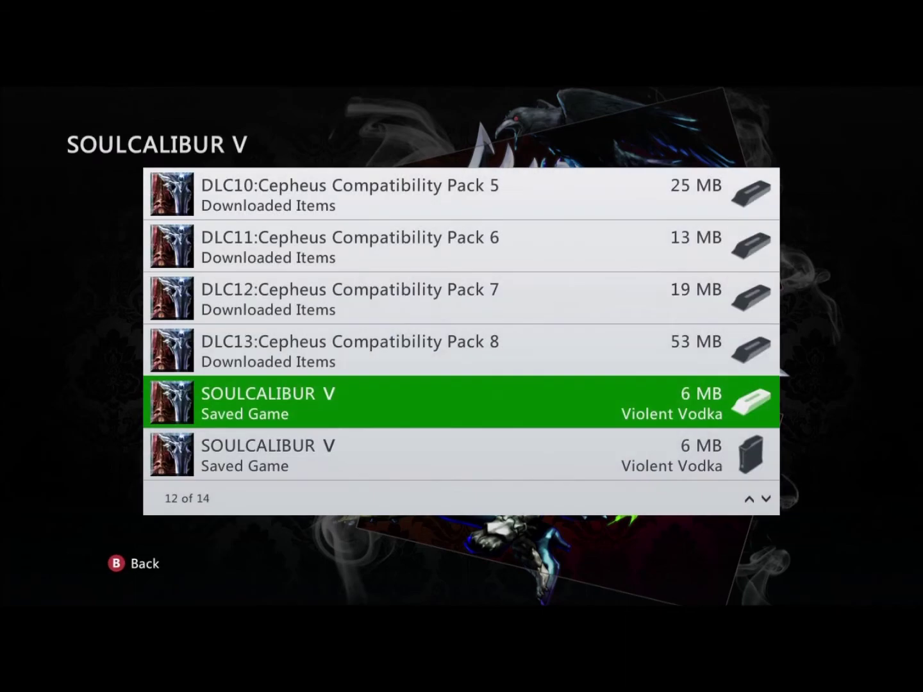
{"action": "key", "text": "Escape"}
{"action": "key", "text": "Escape"}
{"action": "key", "text": "Escape"}
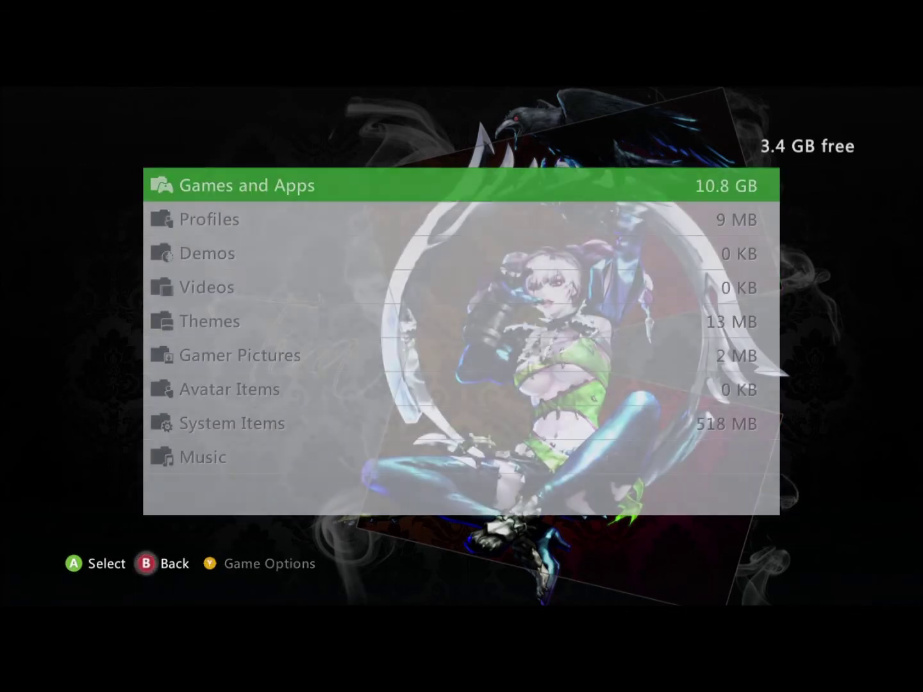
- Check the SOULCALIBUR V save under Memory Unit > Games and Apps, then open File Explorer on the PC
{"action": "key", "text": "Down"}
{"action": "key", "text": "Down"}
{"action": "key", "text": "Down"}
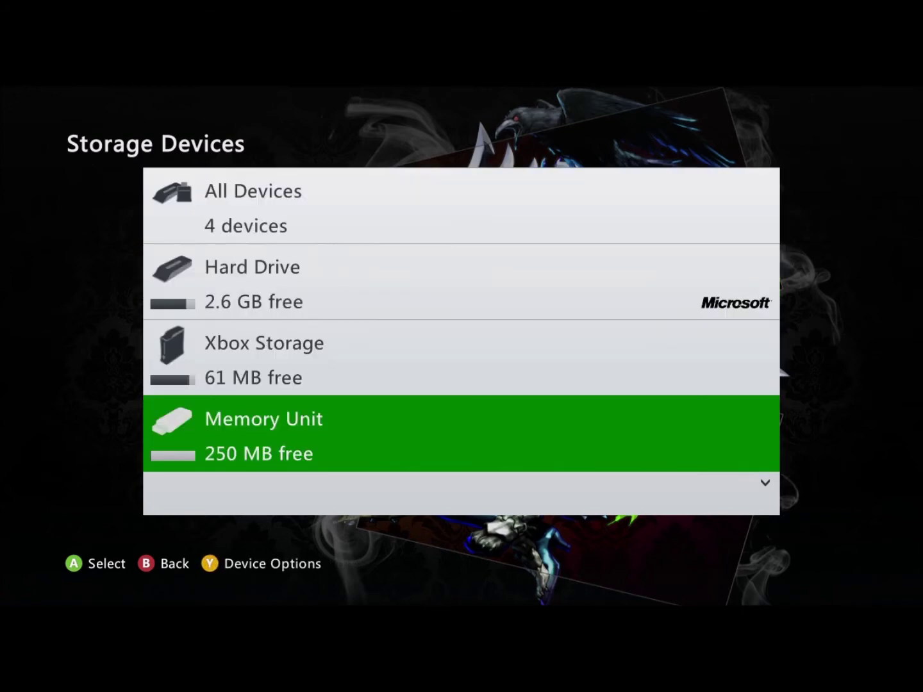
{"action": "key", "text": "Return"}
{"action": "key", "text": "Down"}
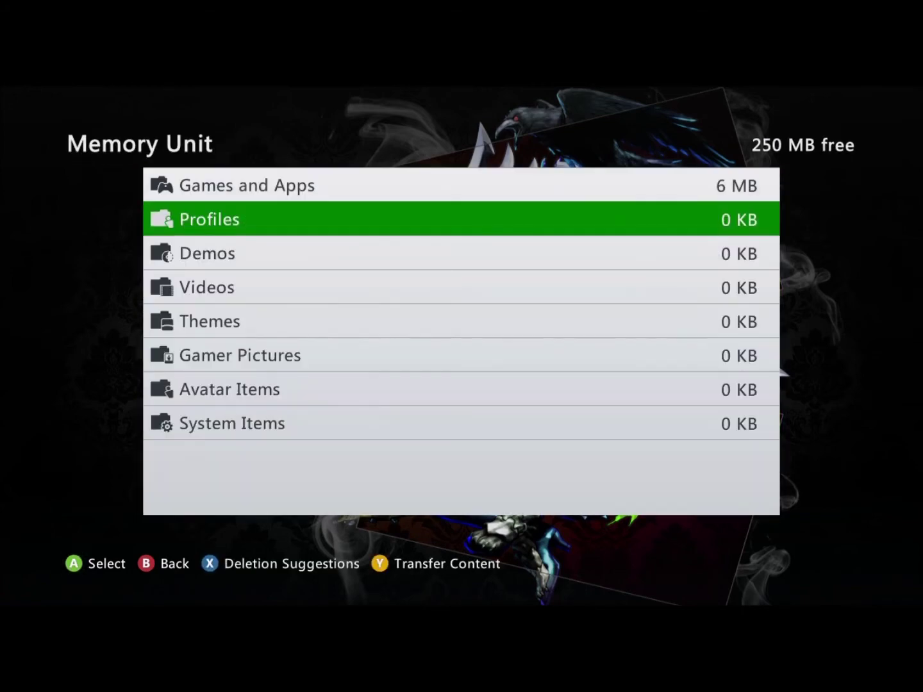
{"action": "key", "text": "Up"}
{"action": "key", "text": "Return"}
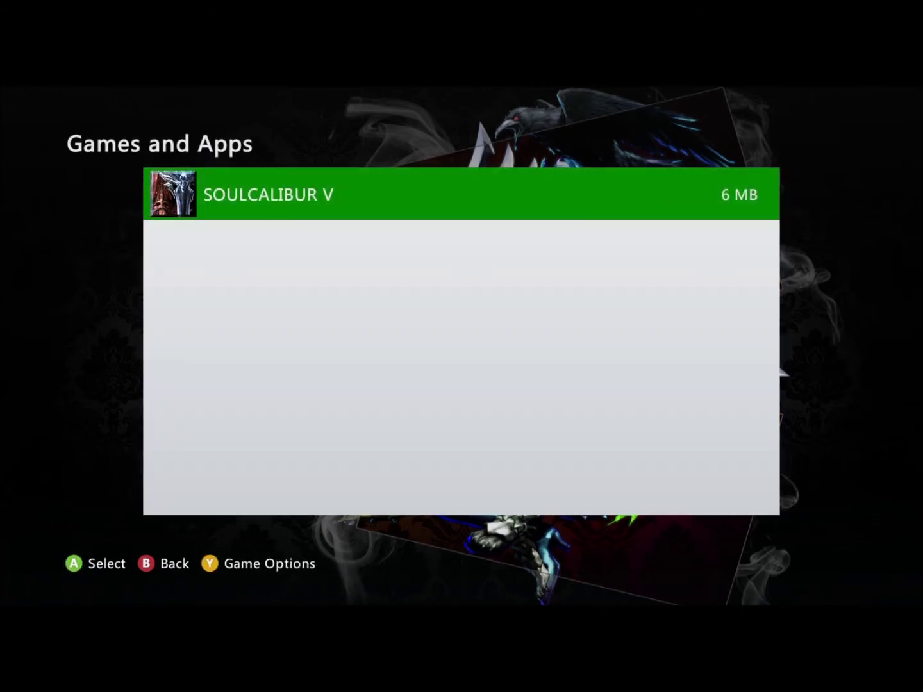
{"action": "key", "text": "Return"}
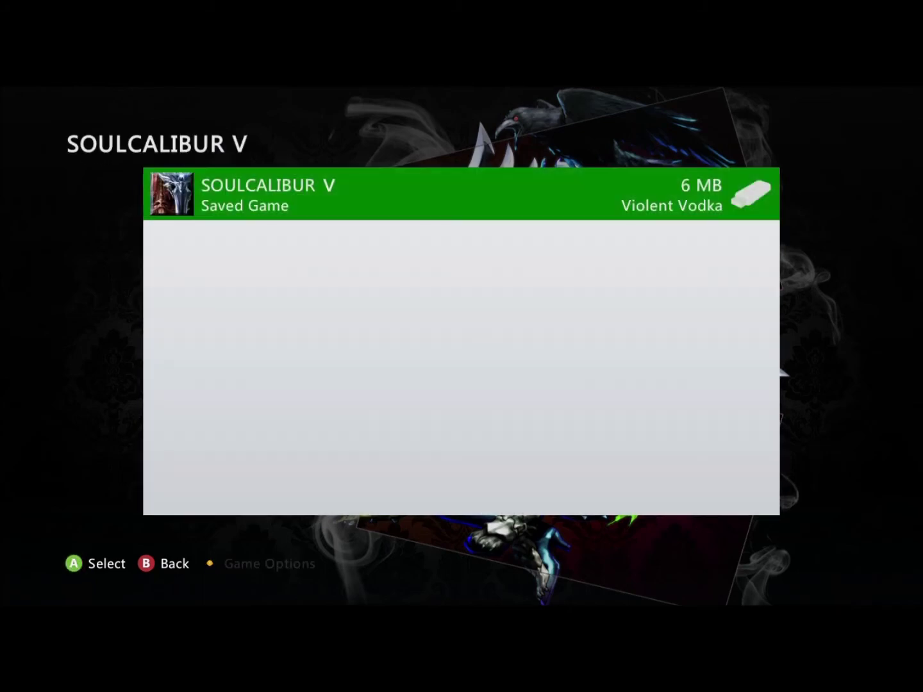
{"action": "key", "text": "Escape"}
{"action": "key", "text": "Escape"}
{"action": "key", "text": "Escape"}
{"action": "key", "text": "Escape"}
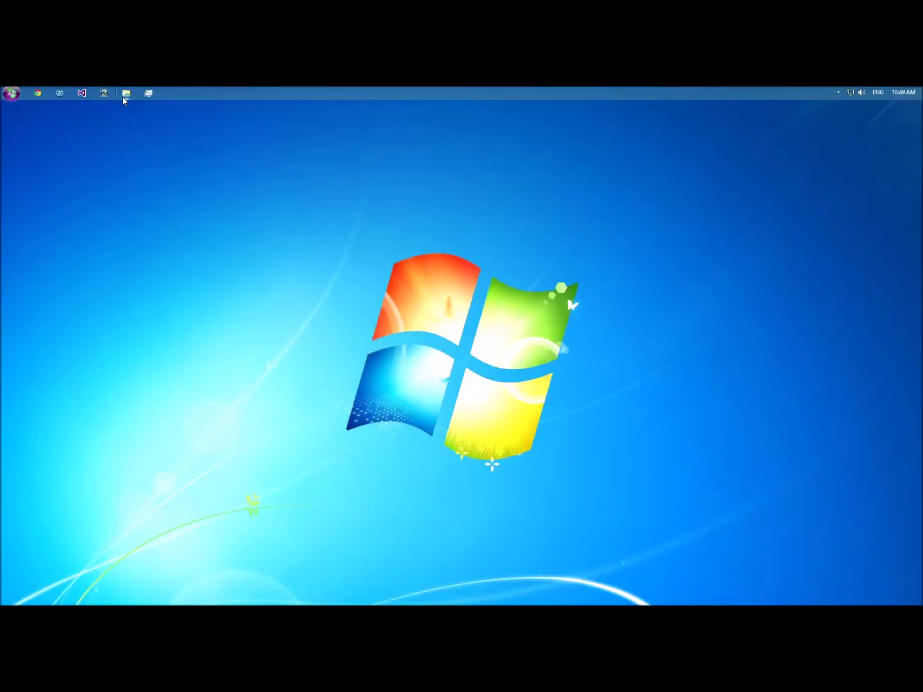
{"action": "left_click", "coordinate": [126, 93]}
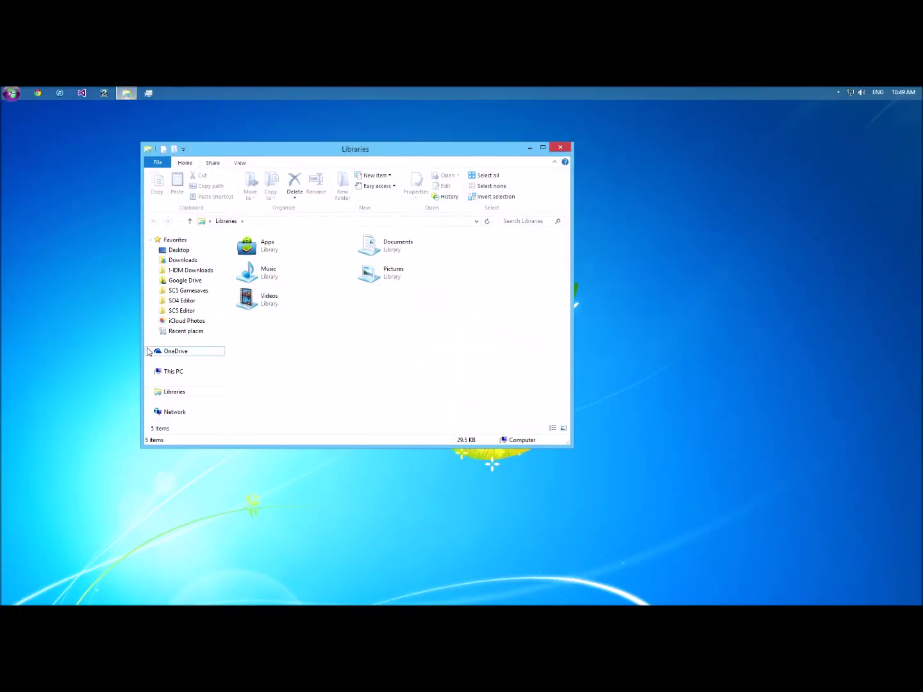
- Open Removable Disk (D:) from This PC, select the Xbox360 folder, and show view options
{"action": "left_click", "coordinate": [175, 375]}
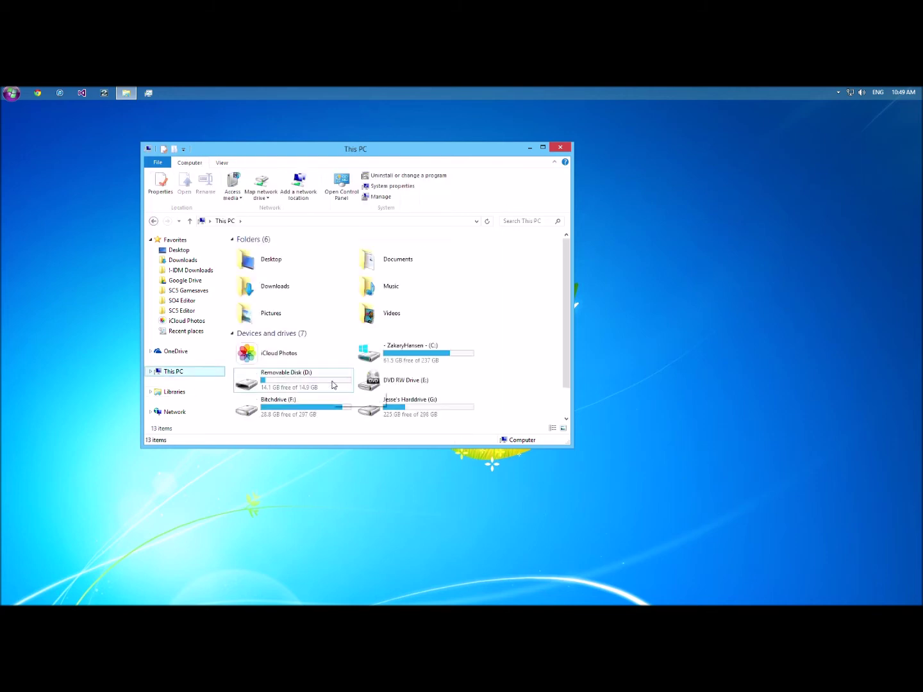
{"action": "double_click", "coordinate": [324, 379]}
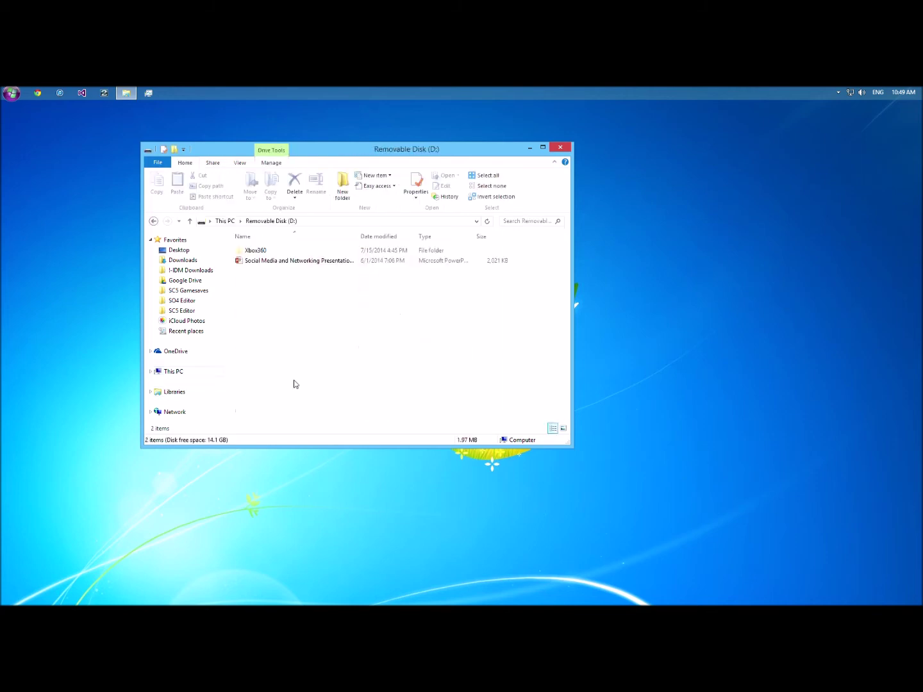
{"action": "left_click", "coordinate": [347, 251]}
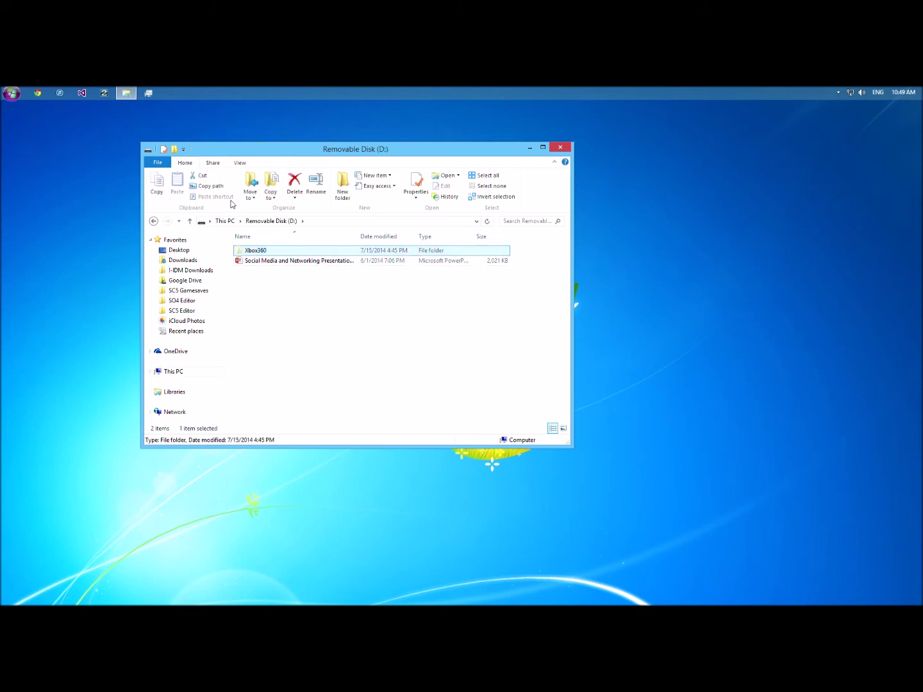
{"action": "left_click", "coordinate": [240, 163]}
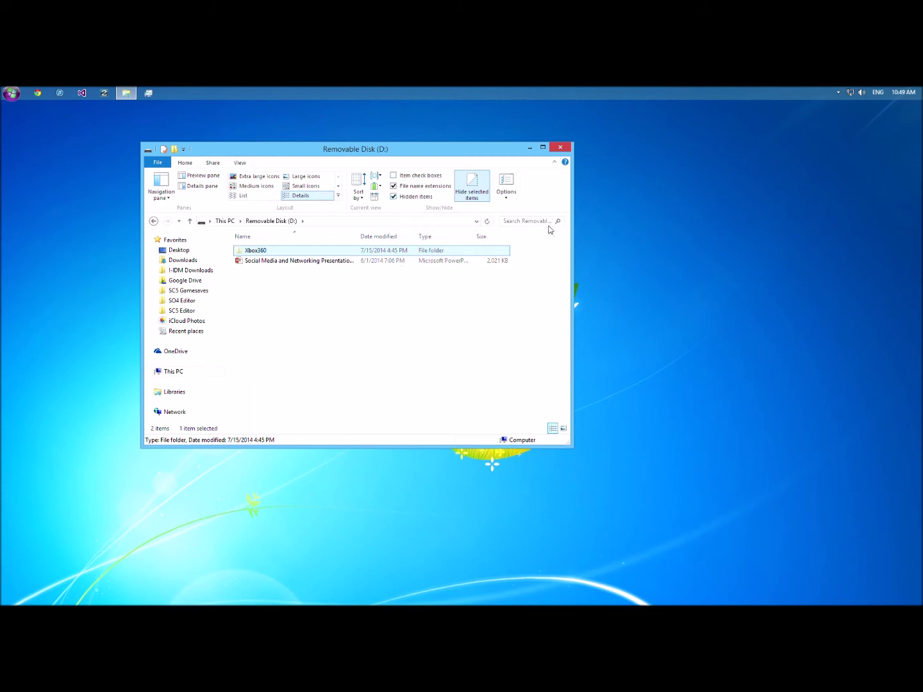
- Close the Explorer window and launch Horizon from Start, accepting Offline Mode
{"action": "left_click", "coordinate": [563, 149]}
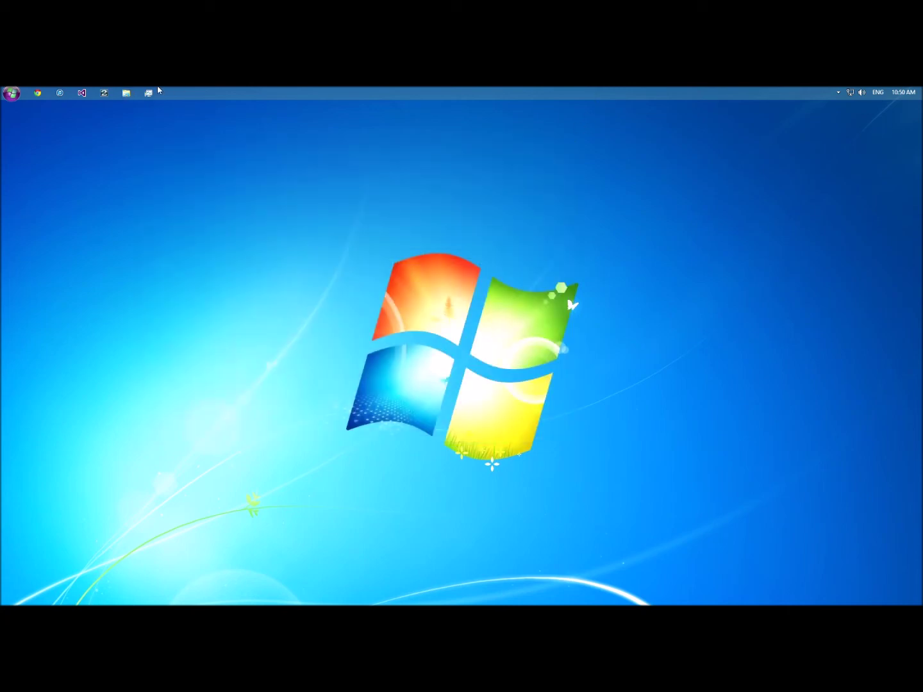
{"action": "left_click", "coordinate": [11, 94]}
{"action": "left_click", "coordinate": [257, 266]}
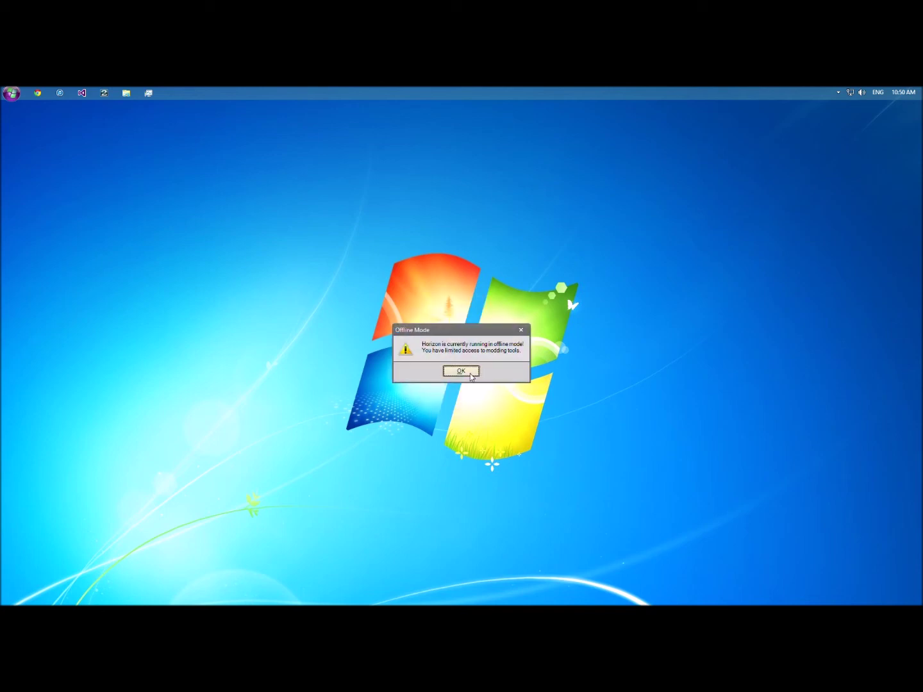
{"action": "left_click", "coordinate": [463, 372]}
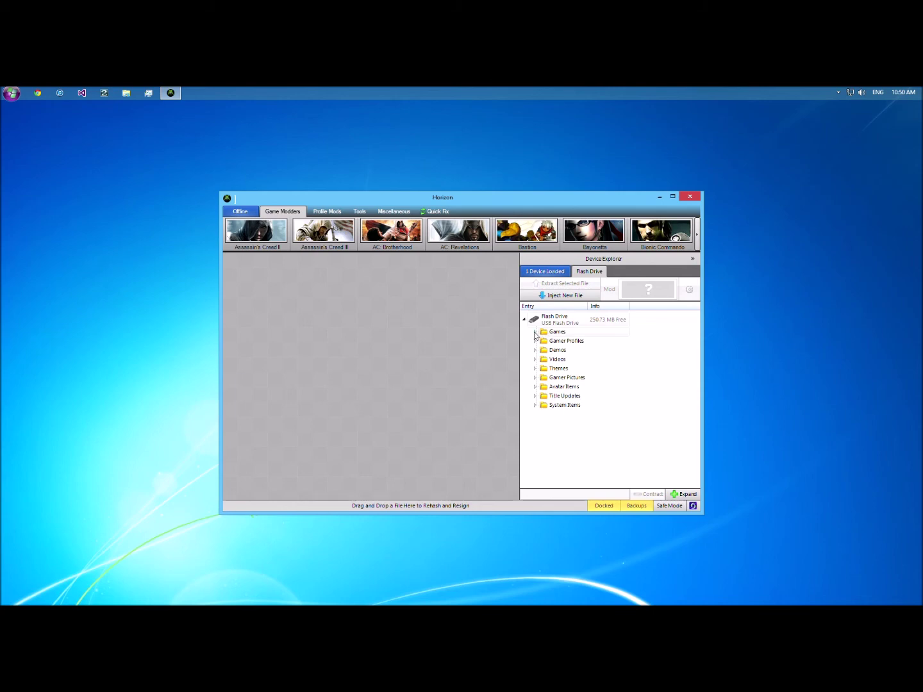
- Expand the flash drive's Games > SOULCALIBUR V and right-click its saved game
{"action": "left_click", "coordinate": [614, 334]}
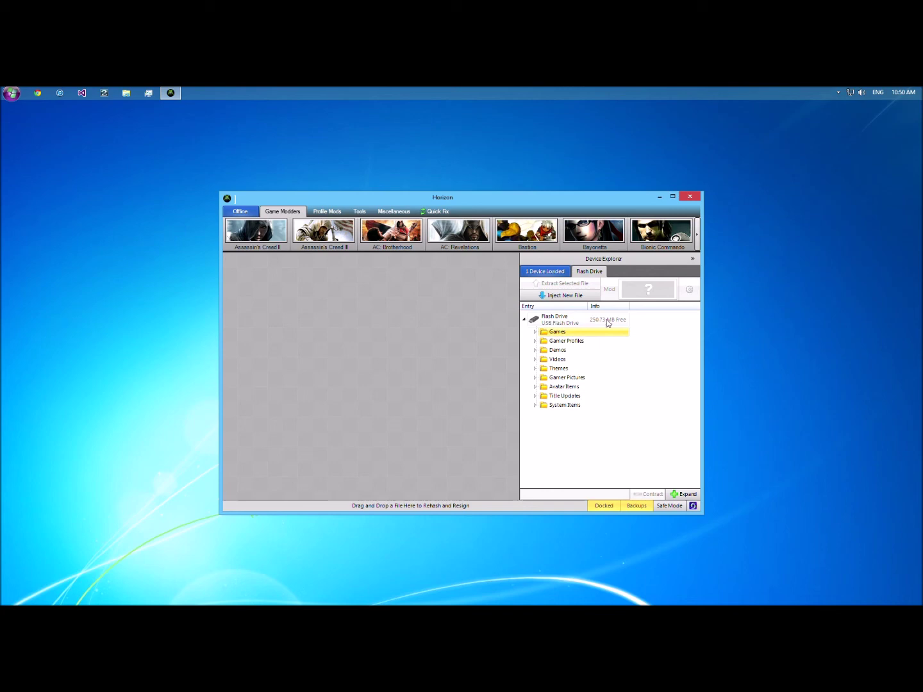
{"action": "double_click", "coordinate": [575, 333]}
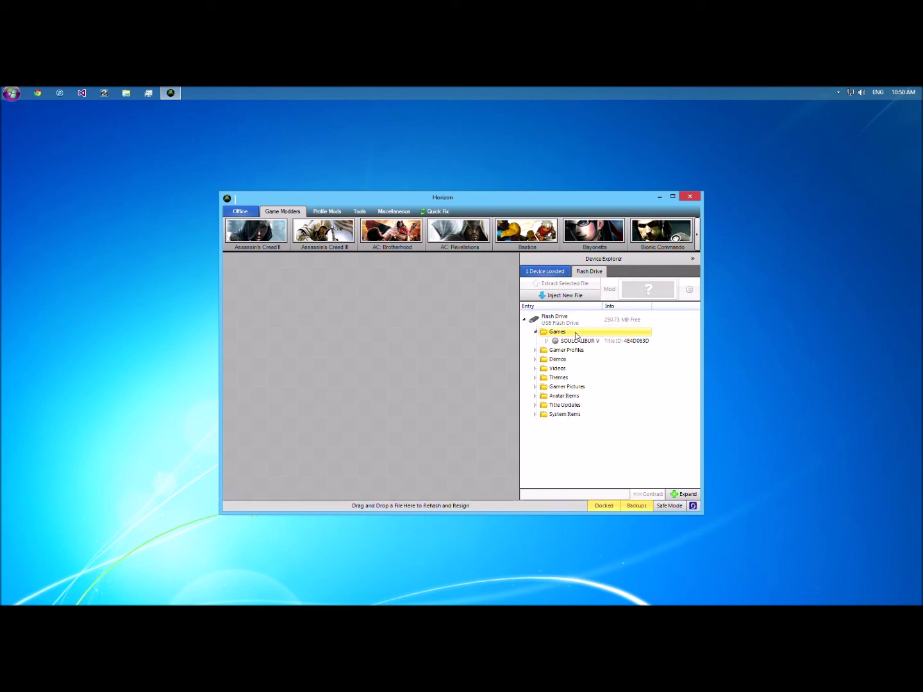
{"action": "double_click", "coordinate": [576, 341]}
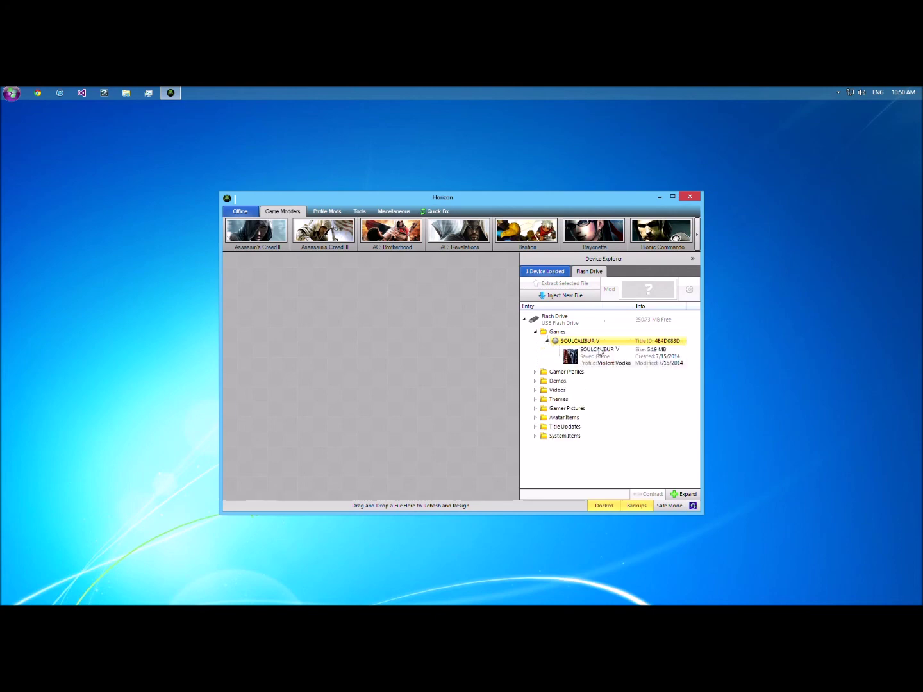
{"action": "right_click", "coordinate": [612, 357]}
- Extract the save to the Desktop as SC5SaveData, replacing the old copy, and close Horizon
{"action": "left_click", "coordinate": [623, 359]}
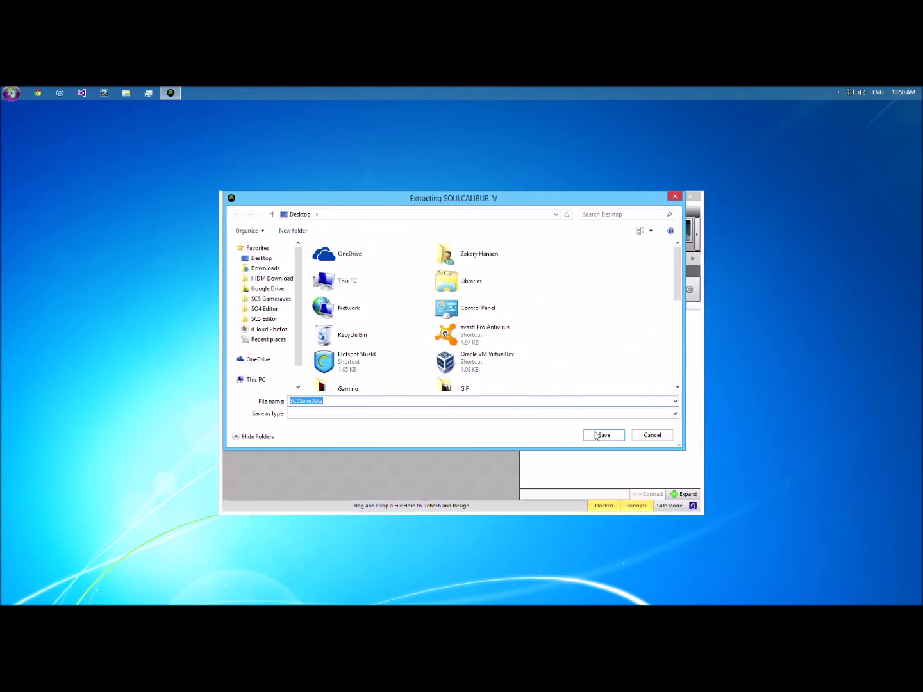
{"action": "left_click", "coordinate": [602, 435]}
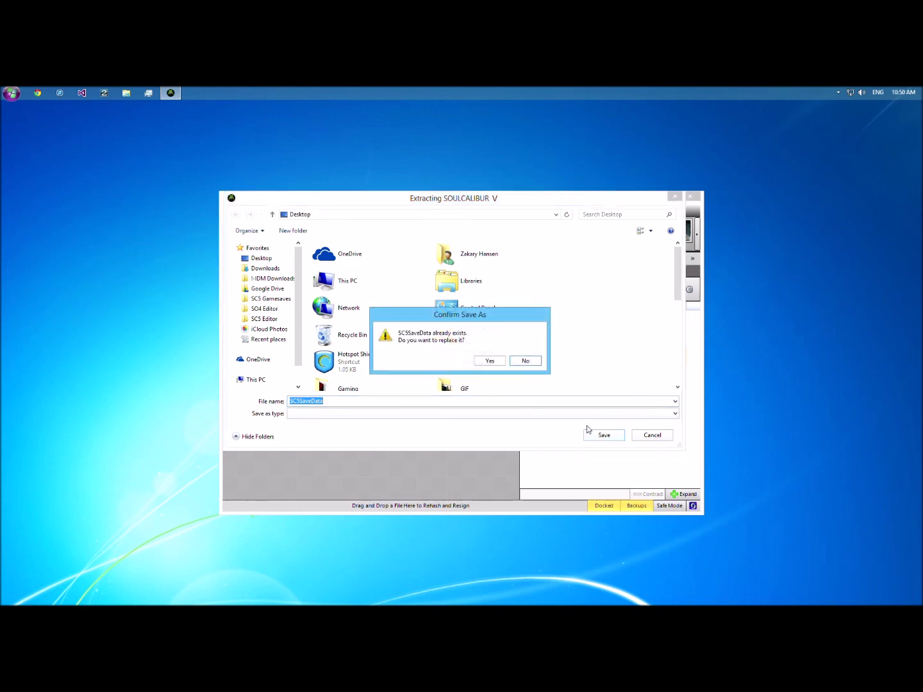
{"action": "left_click", "coordinate": [491, 361]}
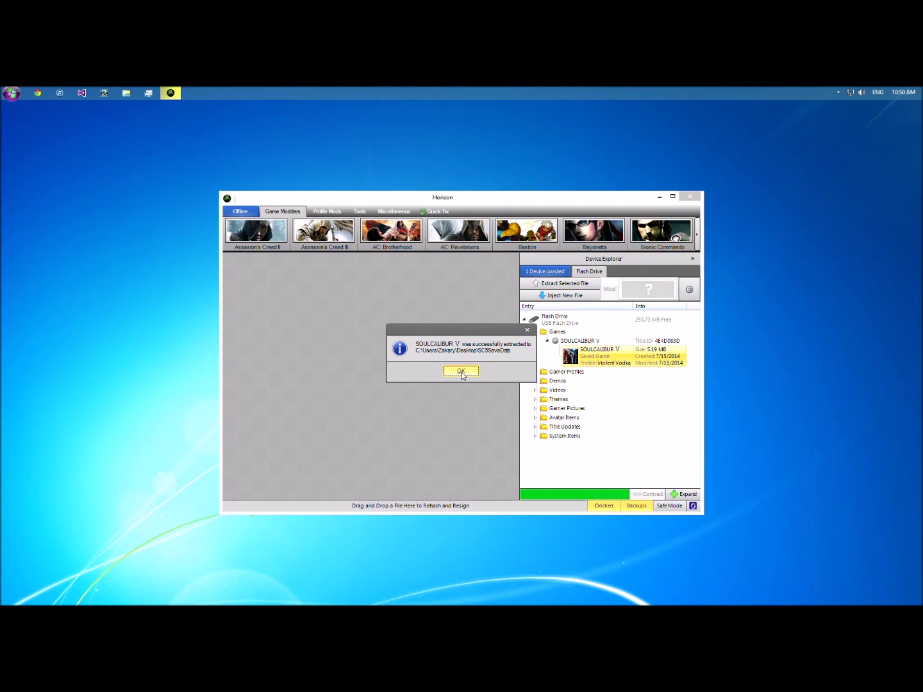
{"action": "left_click", "coordinate": [461, 373]}
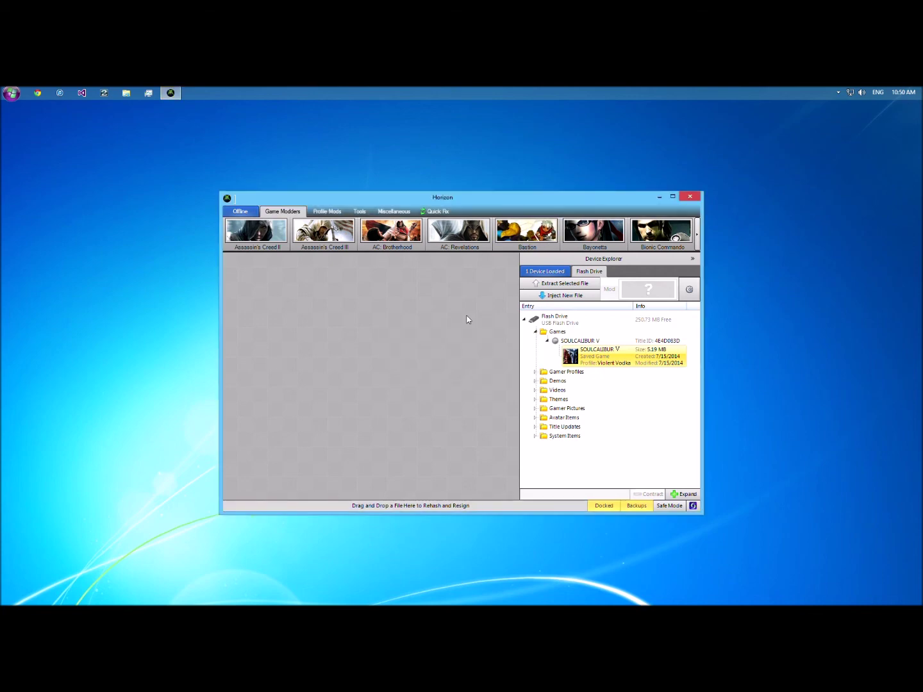
{"action": "left_click", "coordinate": [689, 197]}
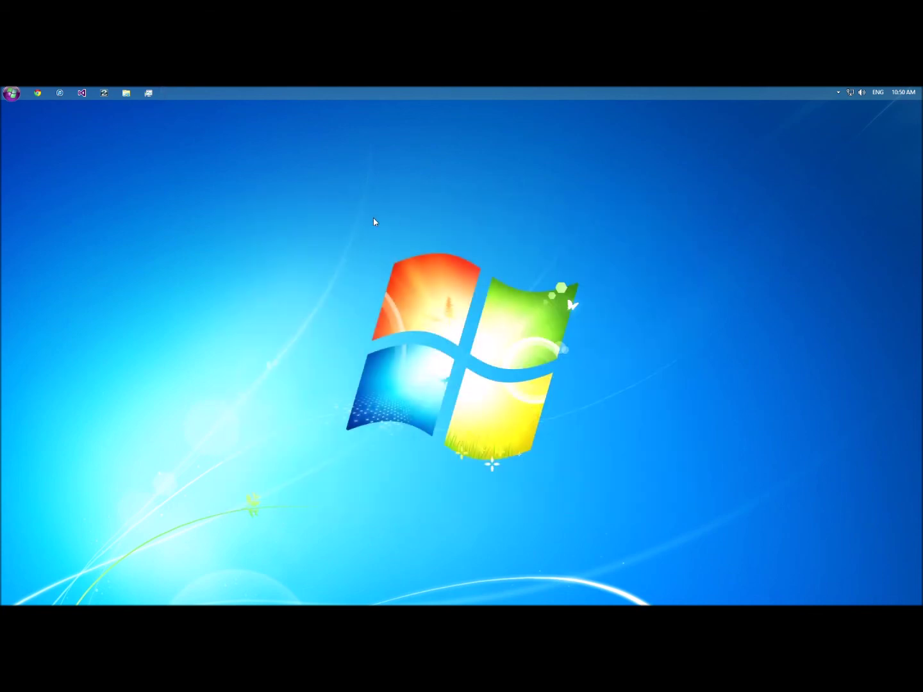
- Launch the Soulcalibur V Save Editor from Start and dismiss its notice
{"action": "left_click", "coordinate": [10, 94]}
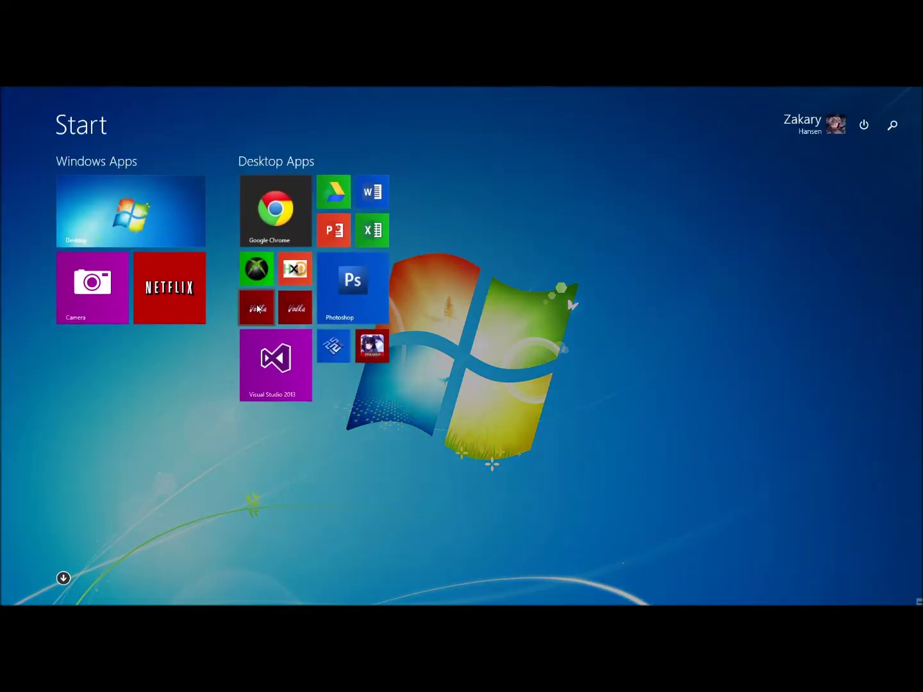
{"action": "left_click", "coordinate": [258, 309]}
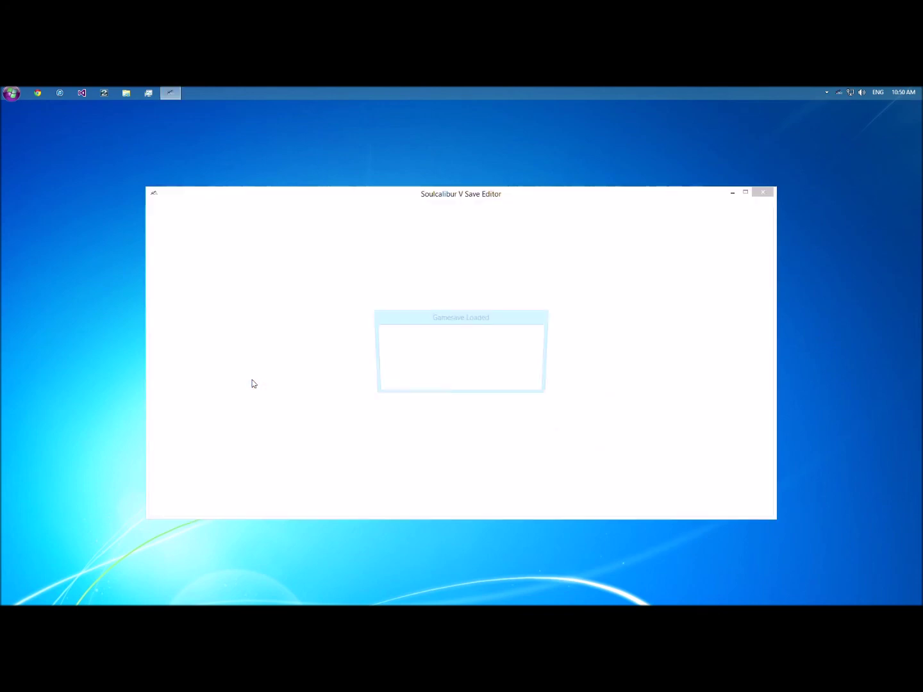
{"action": "left_click", "coordinate": [461, 375]}
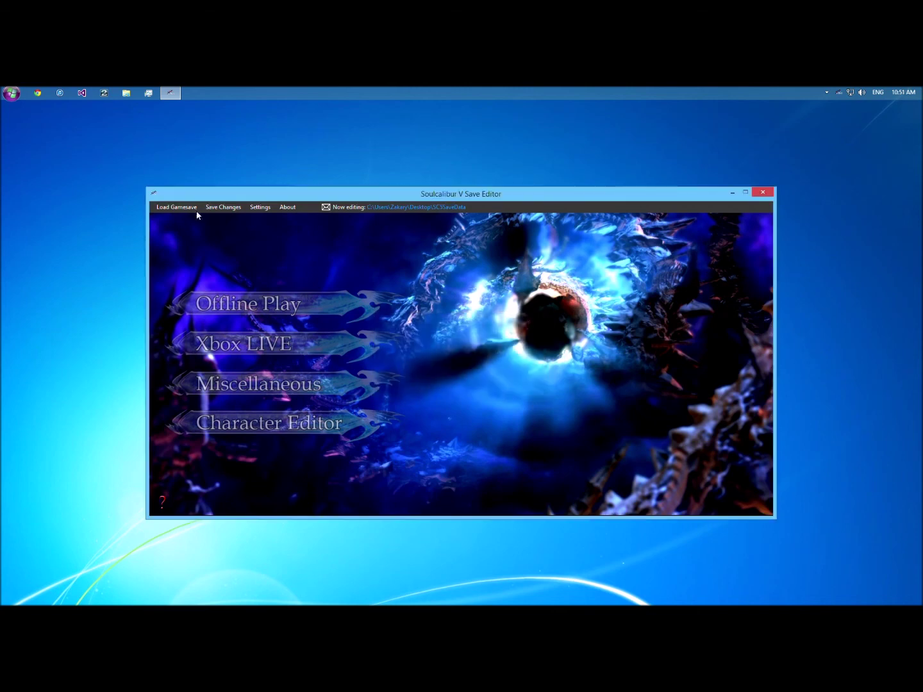
- Load SC5SaveData from the Desktop and show the Xbox LIVE Miscellaneous style-usage stats
{"action": "left_click", "coordinate": [193, 211]}
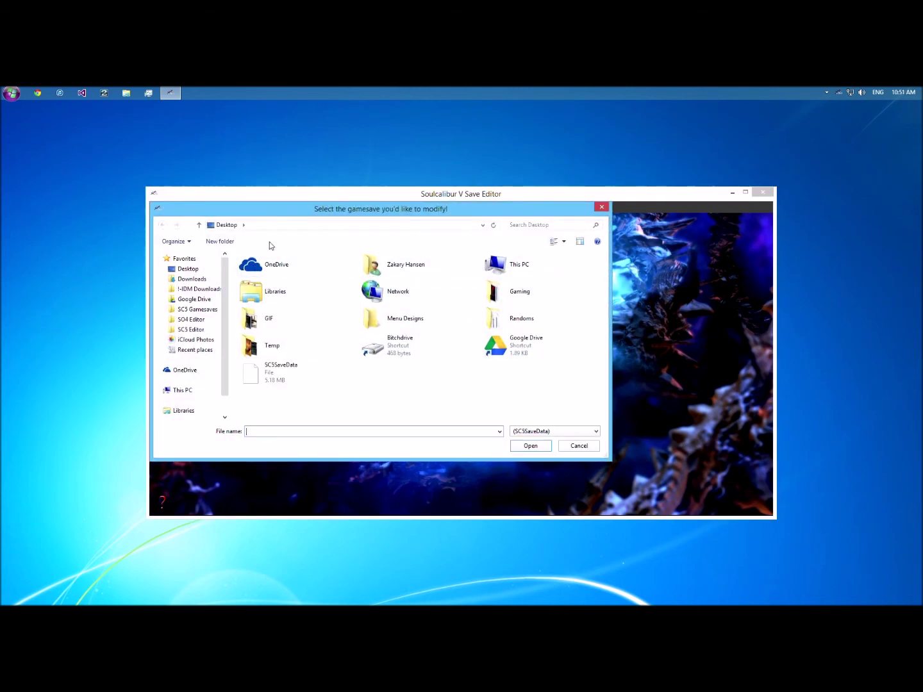
{"action": "left_click", "coordinate": [200, 268]}
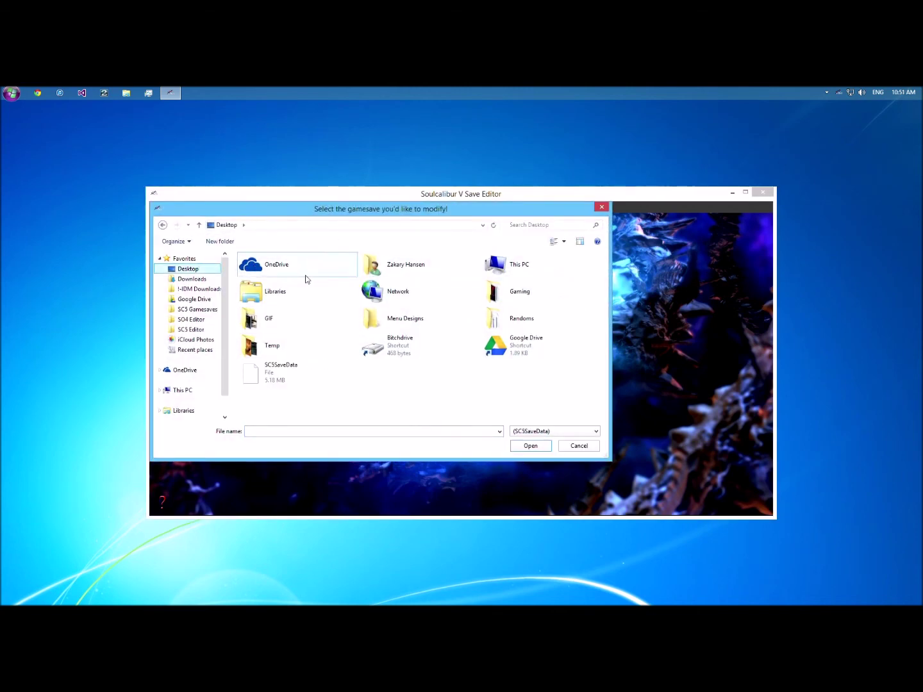
{"action": "double_click", "coordinate": [334, 379]}
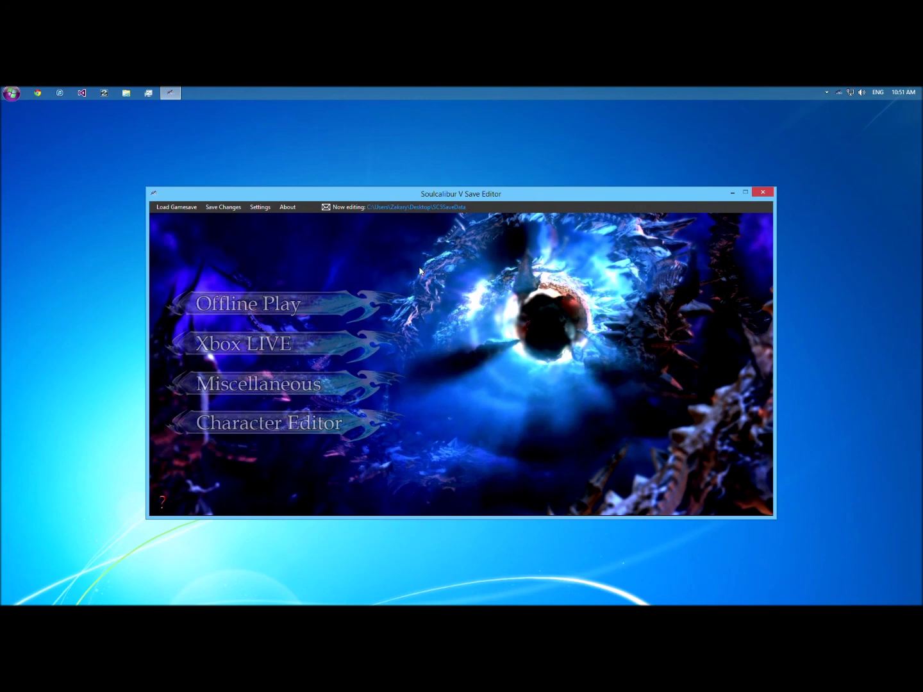
{"action": "left_click", "coordinate": [314, 343]}
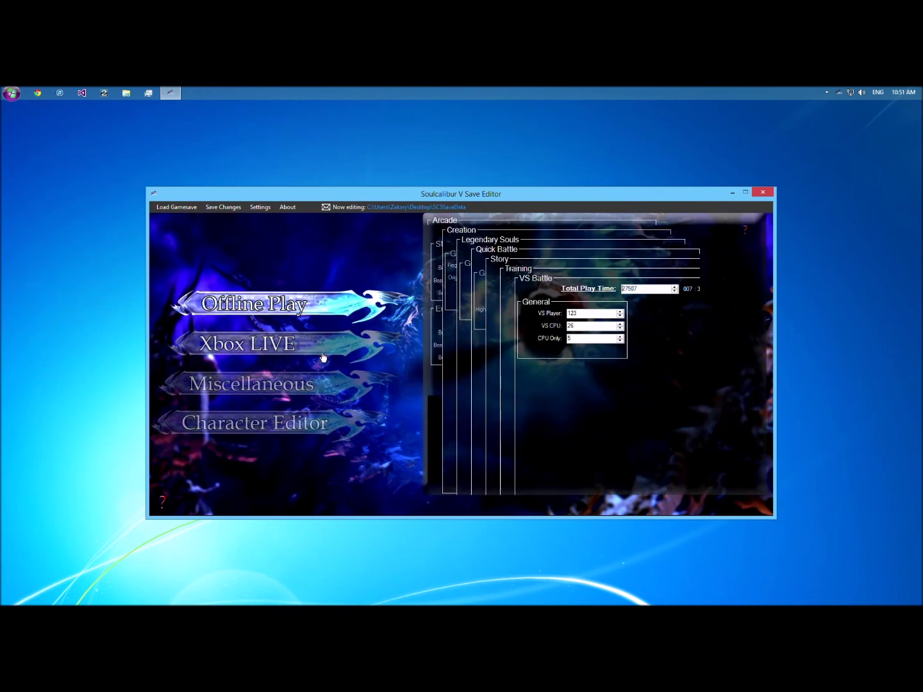
{"action": "left_click", "coordinate": [320, 384]}
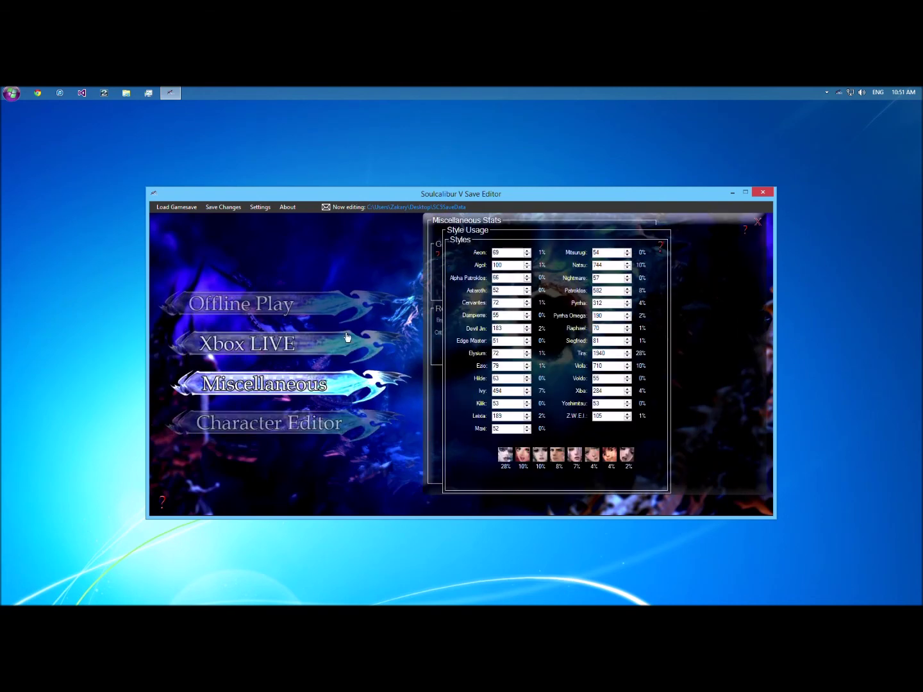